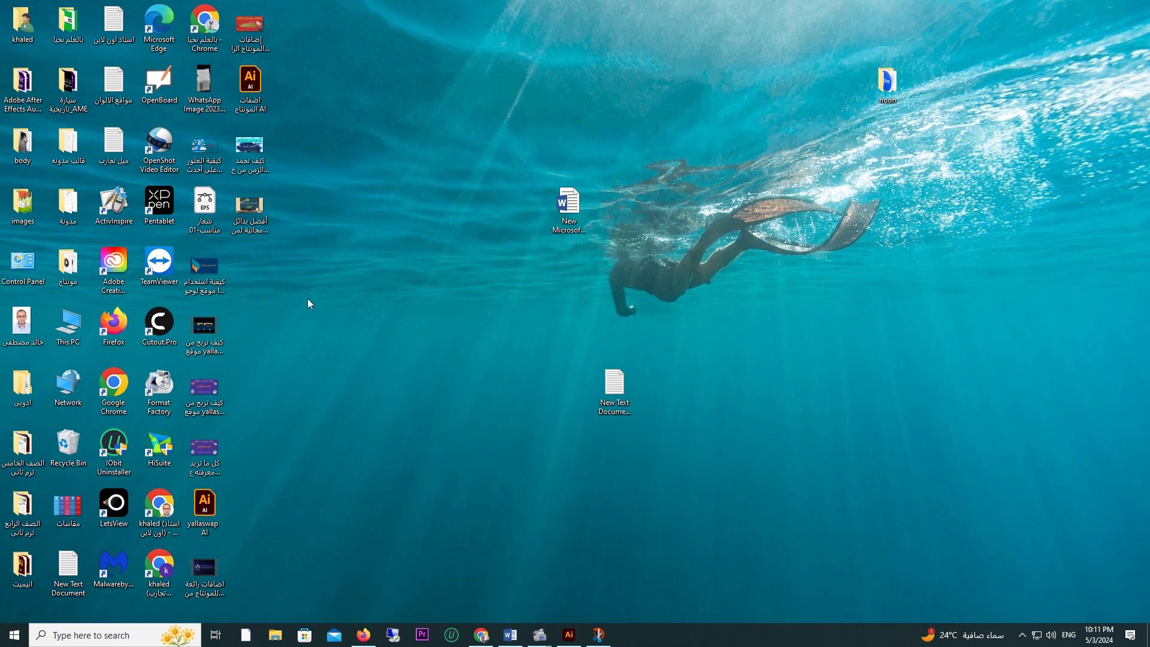
Switch to Firefox, capture a rectangular snip of the latest posts section on the belelmnahia.com page, and minimize the browser
click(364, 635)
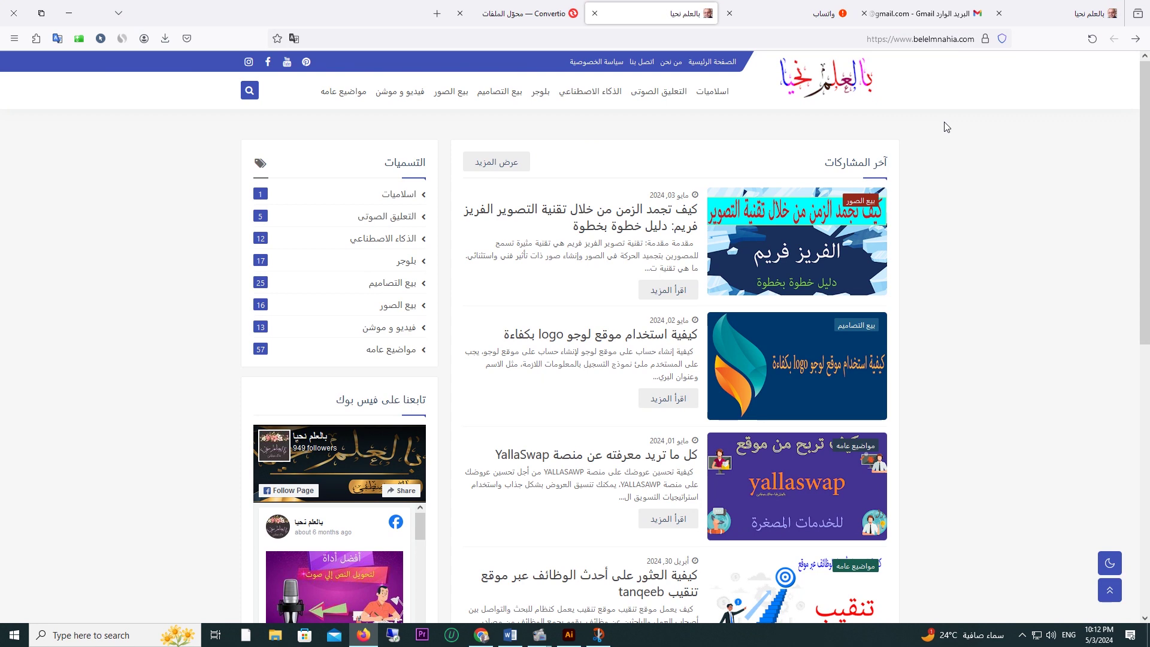
key(super+shift+s)
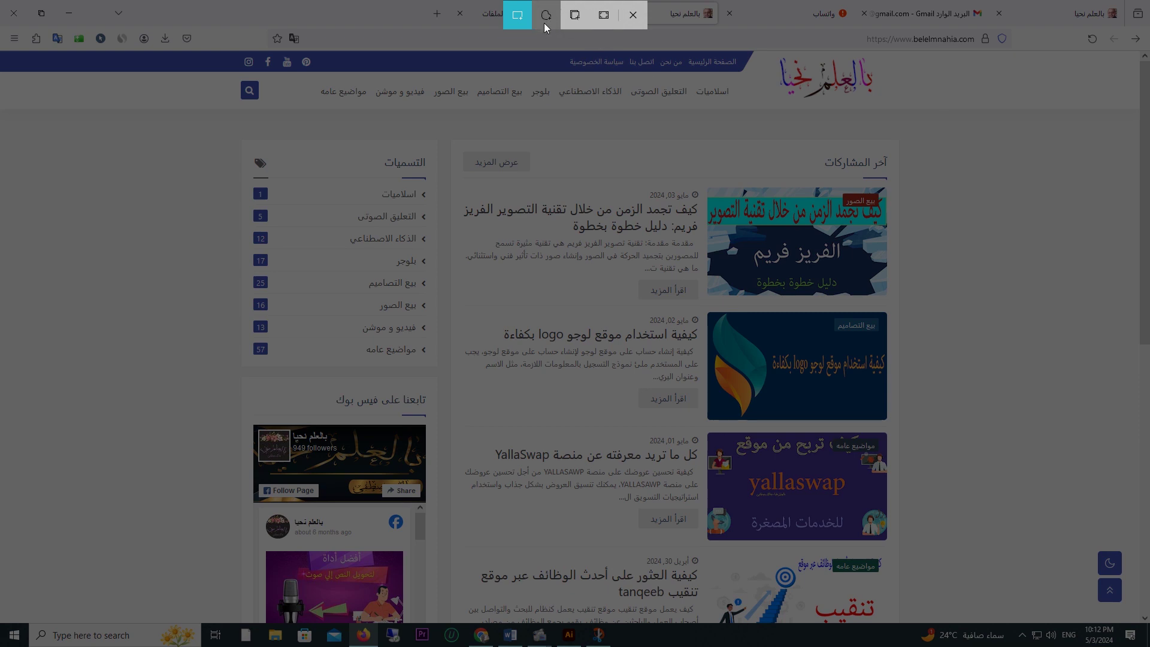
drag(898, 142, 443, 550)
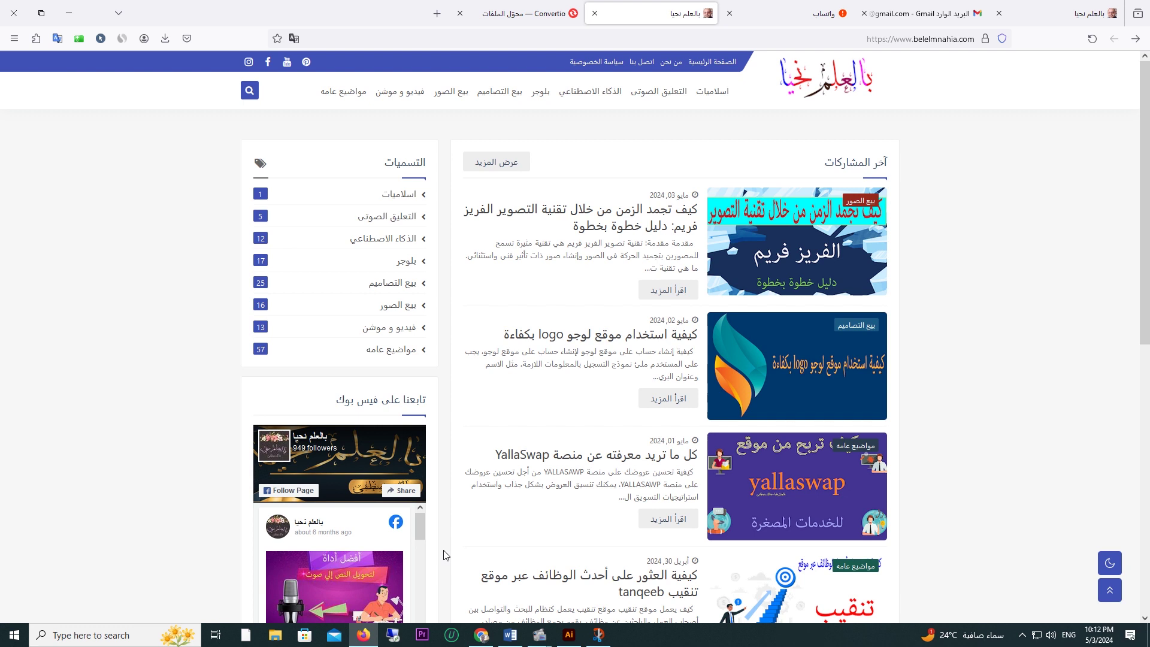
click(74, 14)
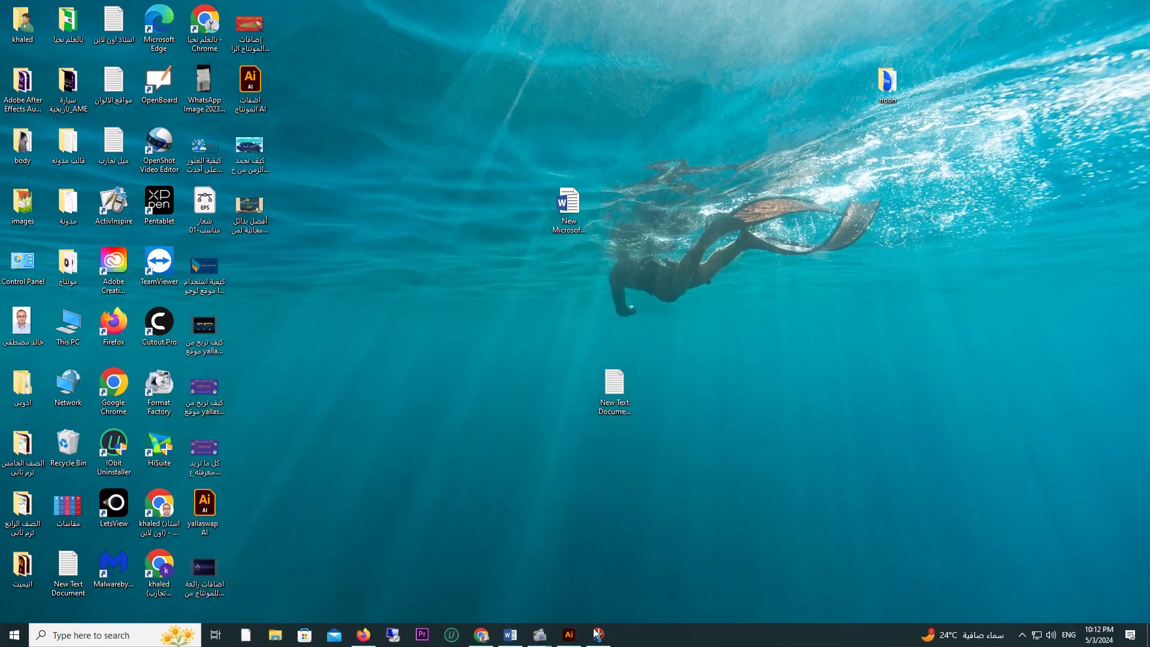
Save the captured snip from Snip & Sketch as the PNG file "سكرين شوت" on the Desktop, and view the saved image
click(596, 642)
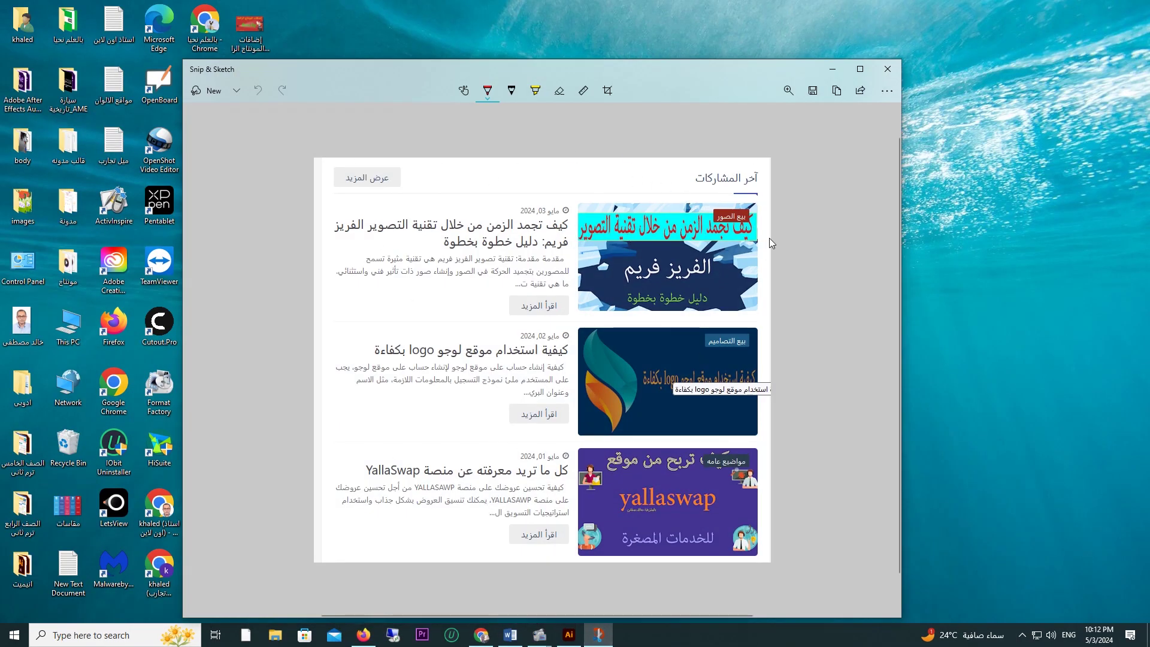
click(813, 91)
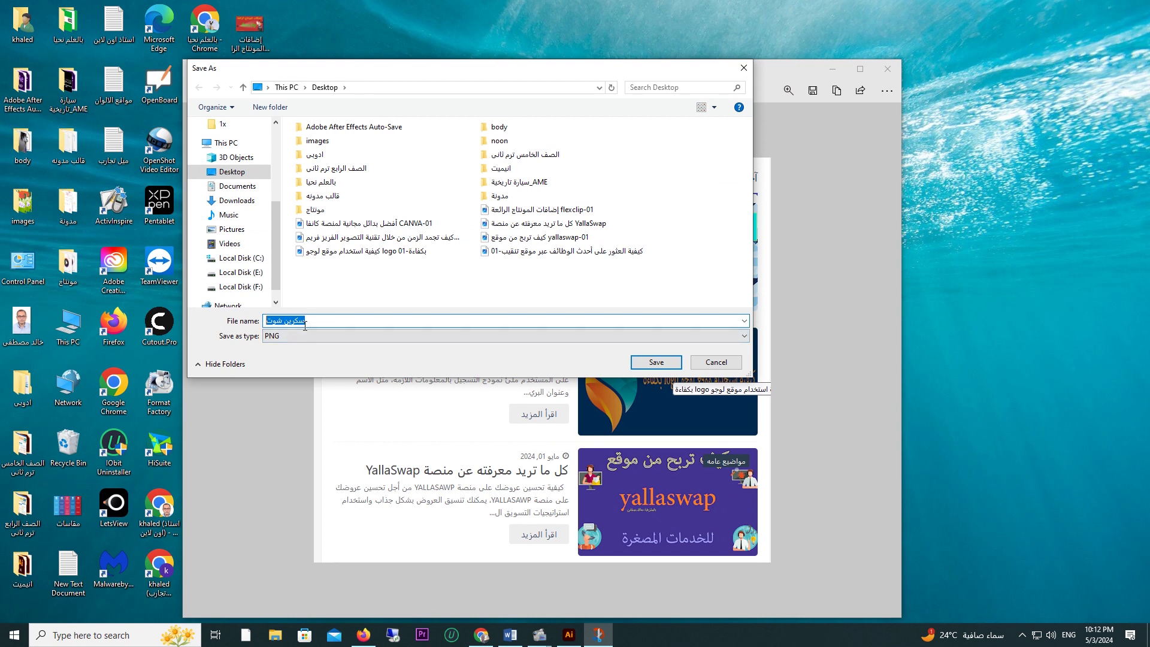
click(657, 363)
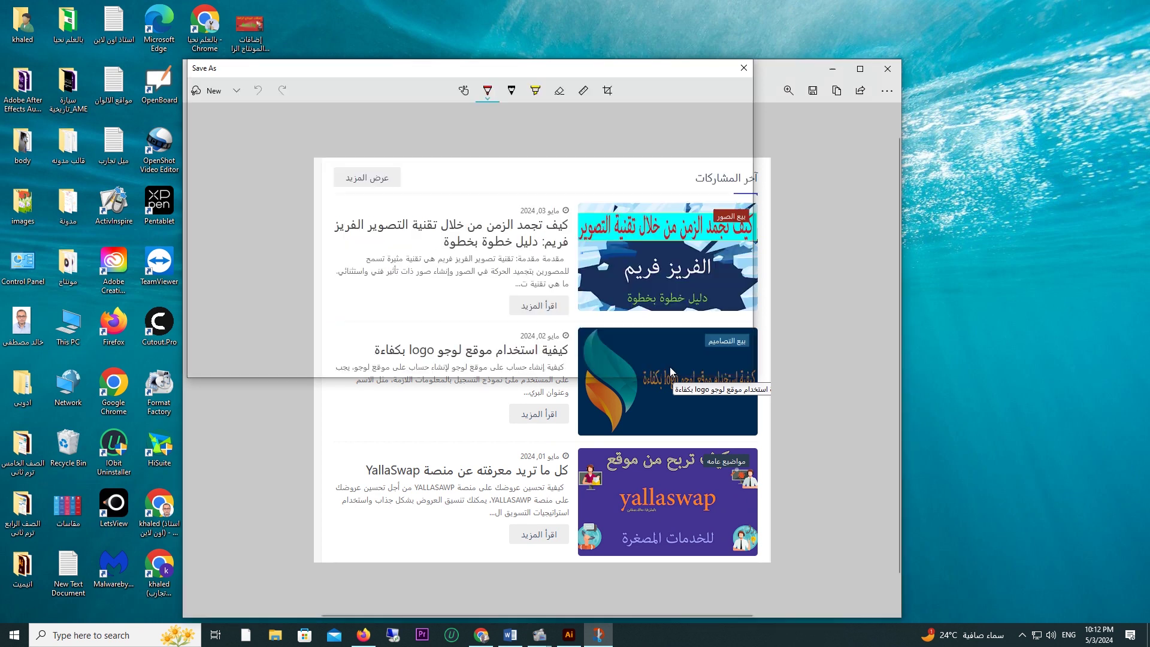
click(832, 69)
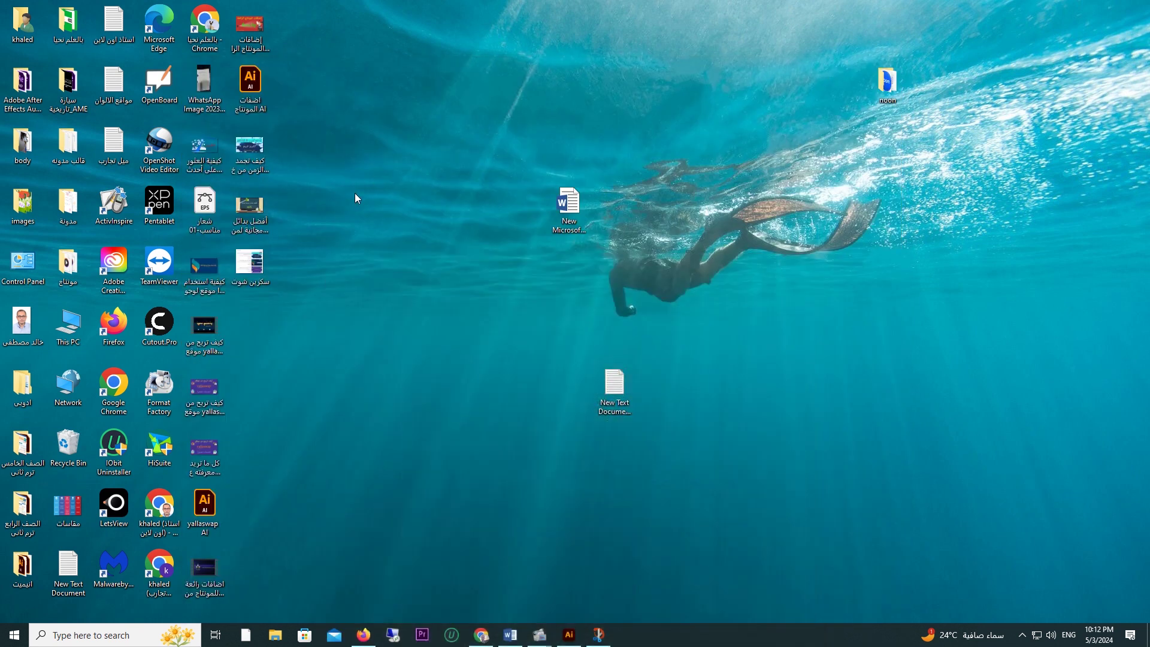
double_click(249, 263)
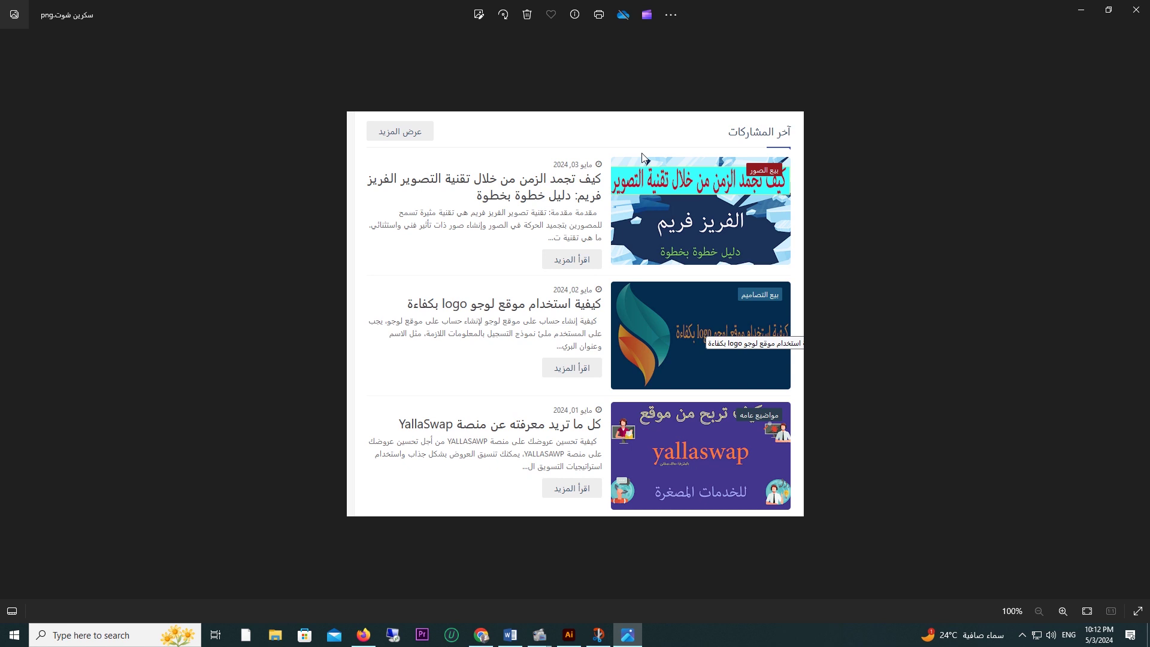
click(1084, 14)
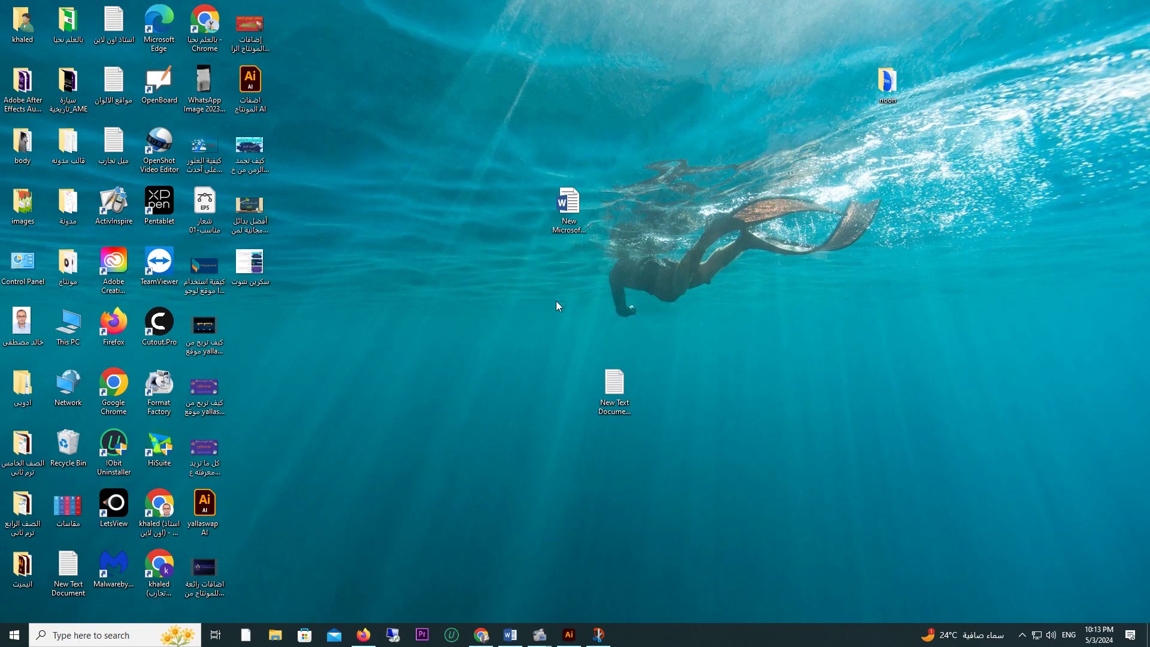
Switch to the blank Word document, set the font size to 72, and enter the line "gsgsgsg"
click(511, 637)
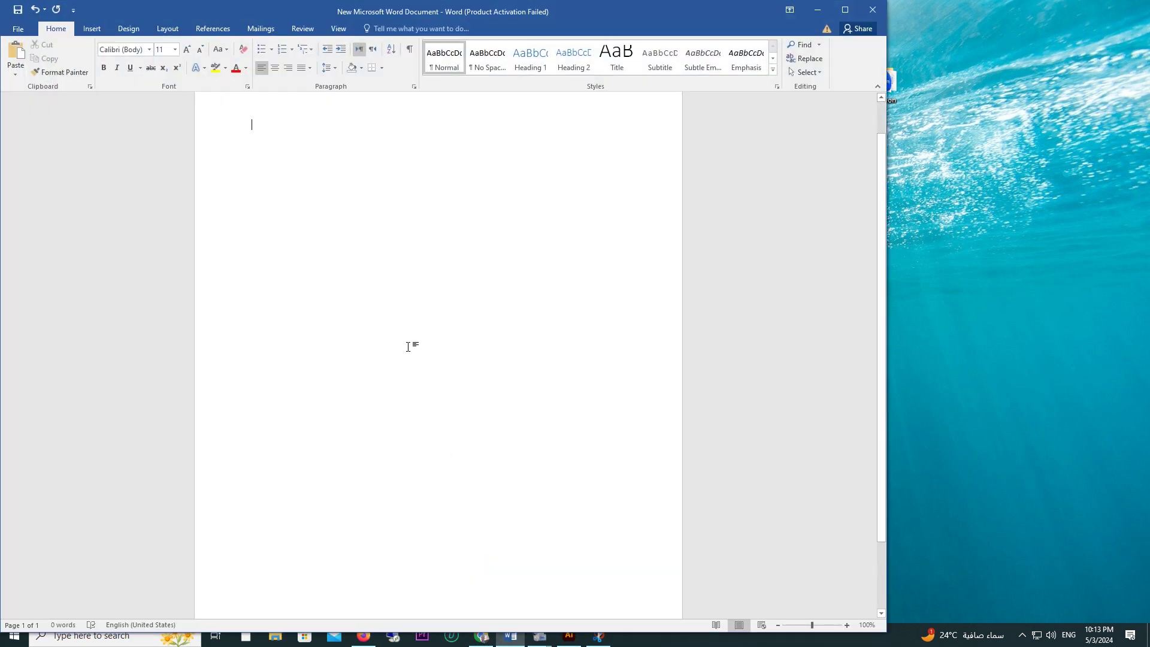
click(175, 50)
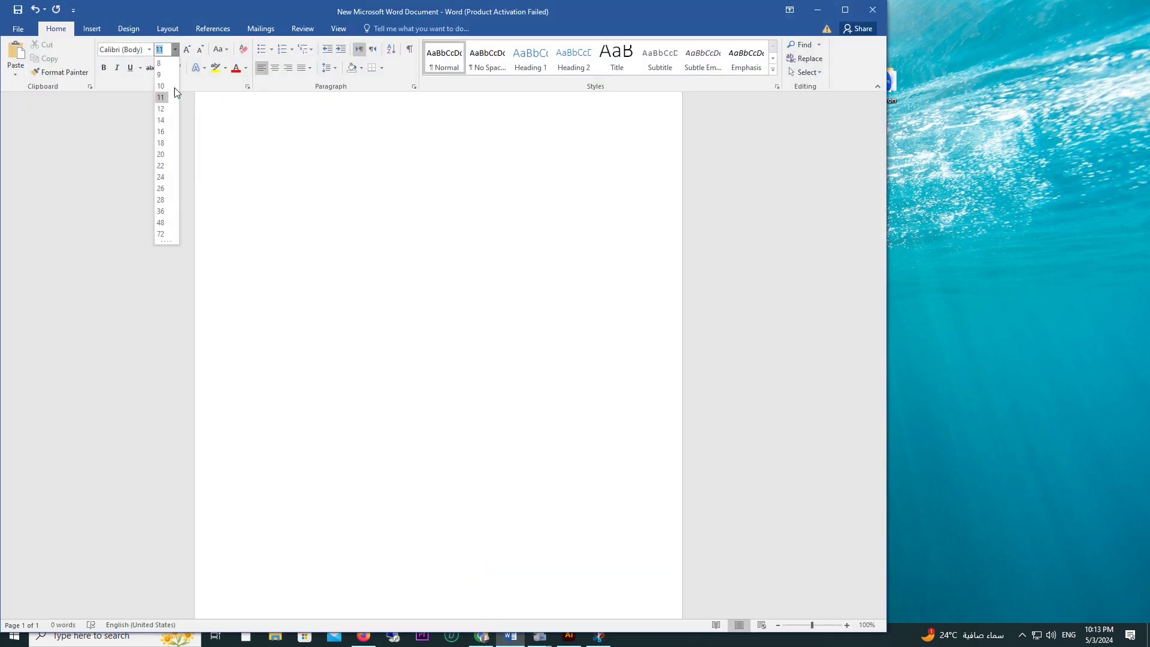
click(162, 234)
text(gsgsgsg)
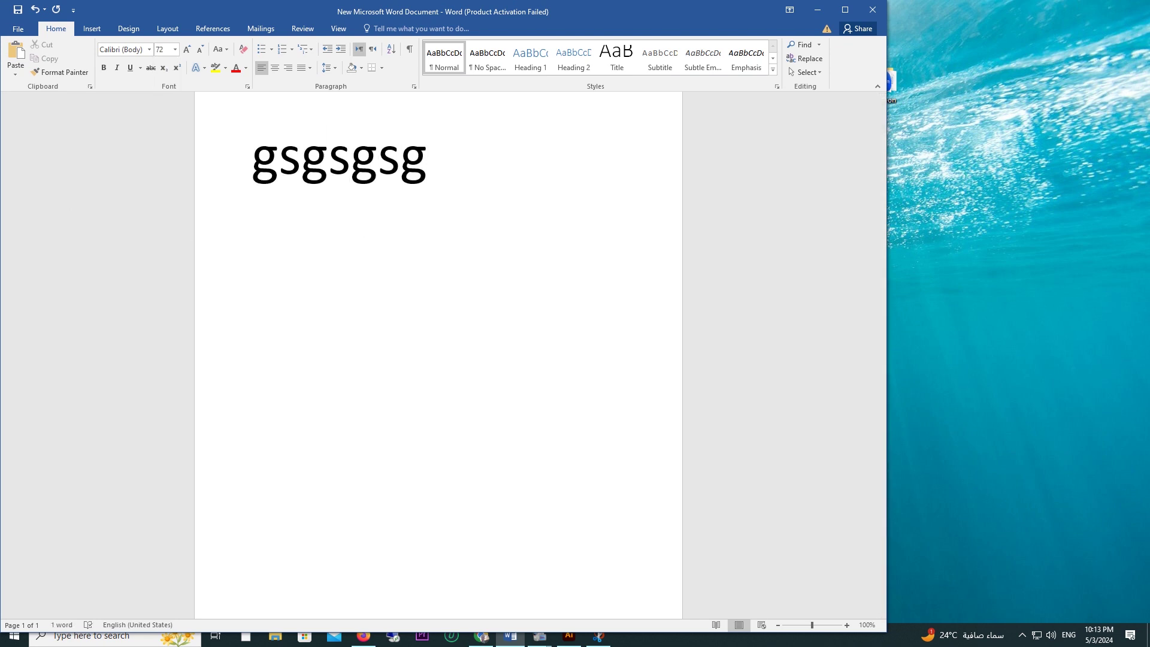
key(Return)
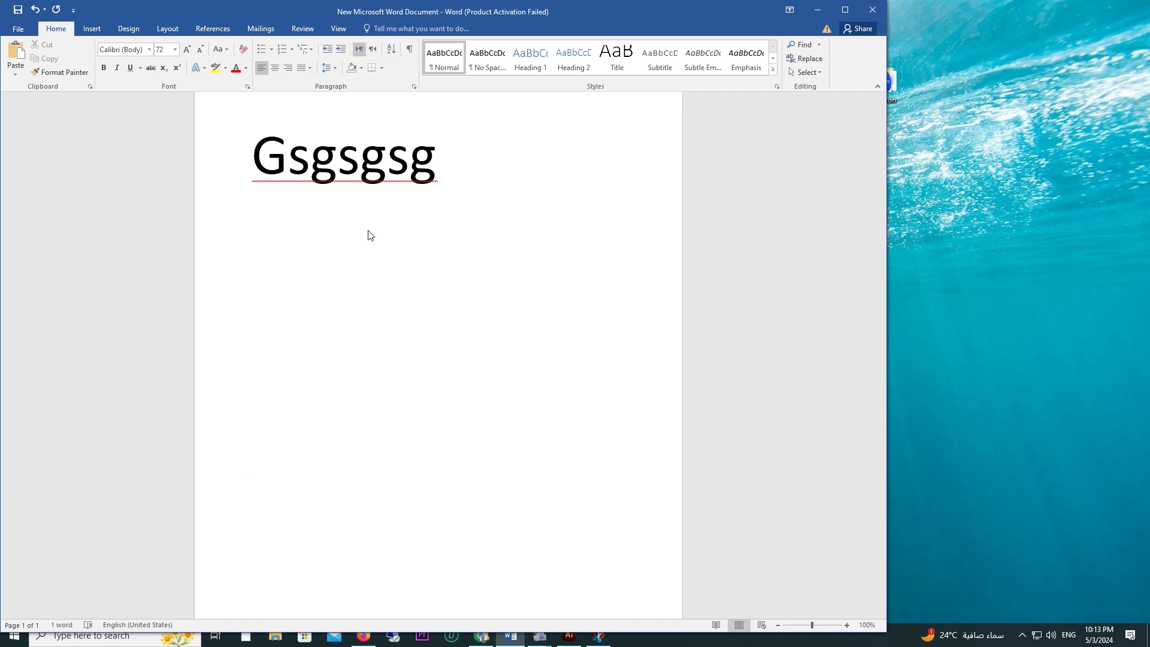
Insert six smiley emojis below the text line with the Windows emoji picker, from the kiss face to the raised-eyebrow face
key(super+period)
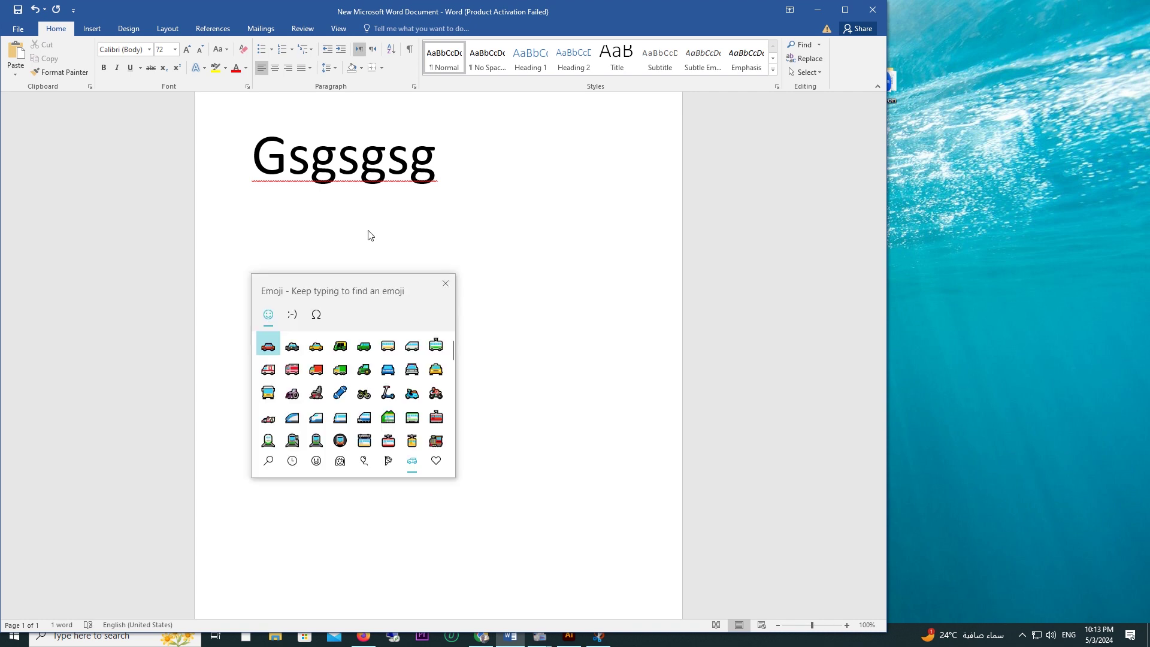
click(316, 461)
click(387, 369)
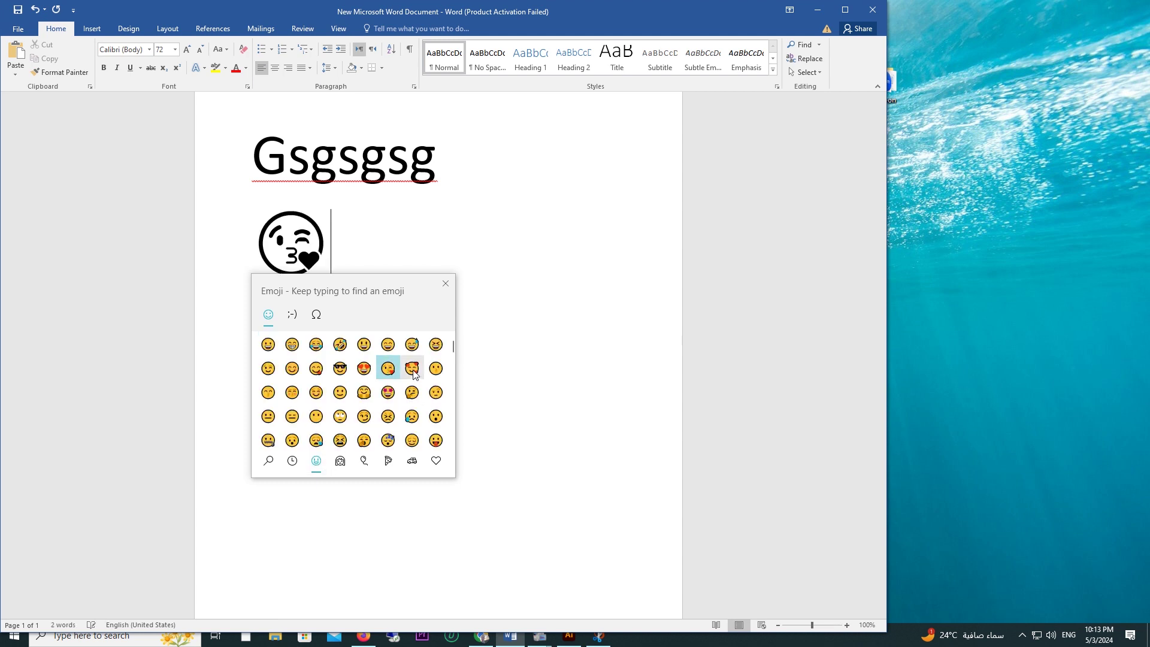
click(411, 368)
click(436, 367)
click(435, 345)
click(411, 345)
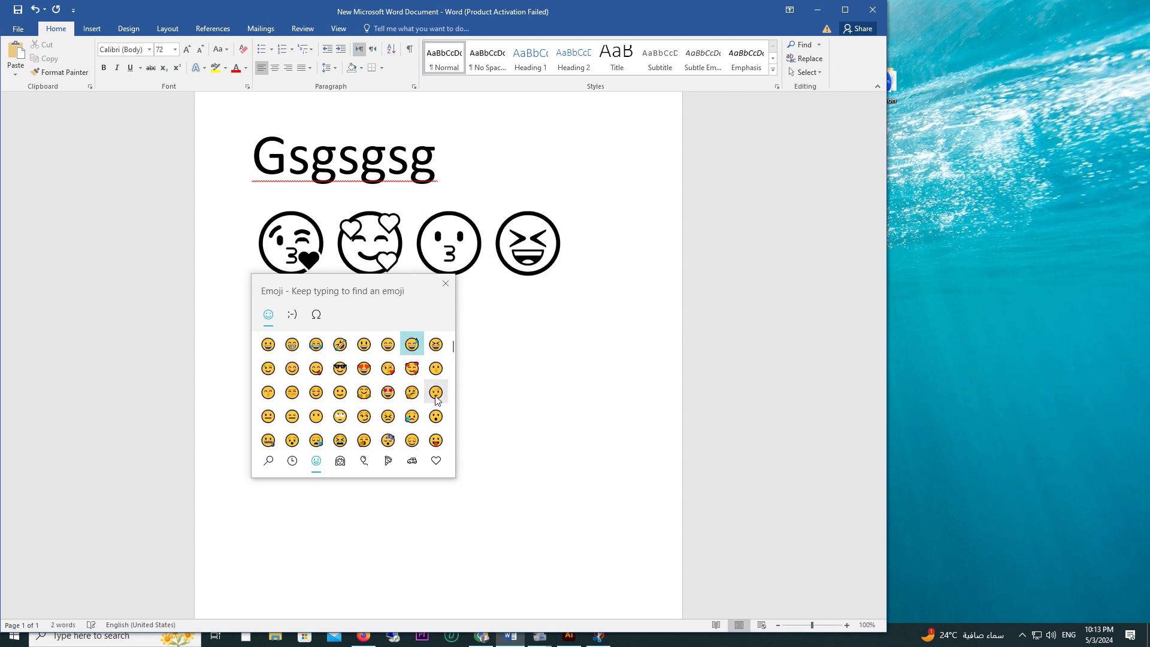
click(435, 393)
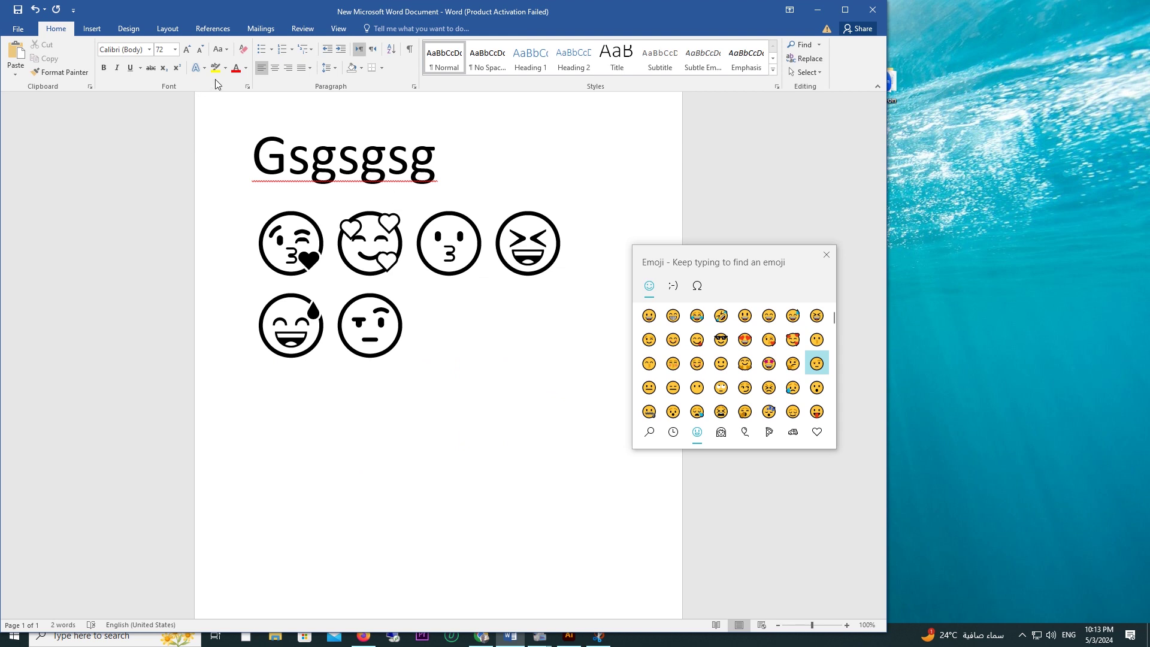
key(Escape)
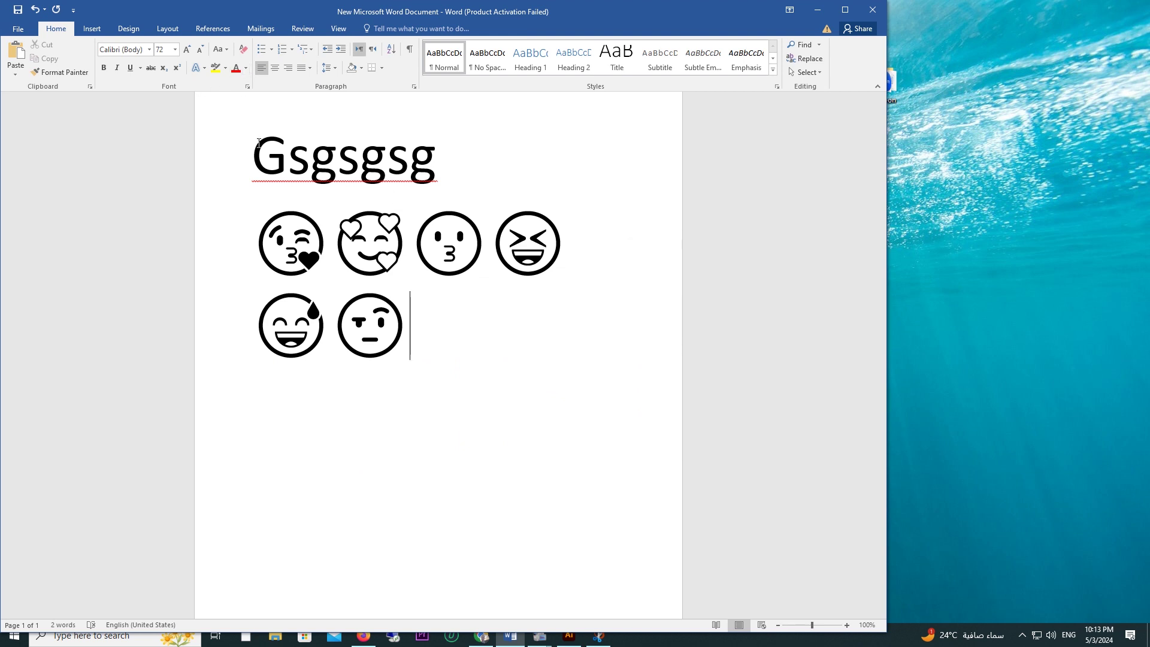
Set the font color to red, add sunglasses, heart-eyes, kiss, hearts and thinking emojis after the existing ones, and minimize Word
click(246, 68)
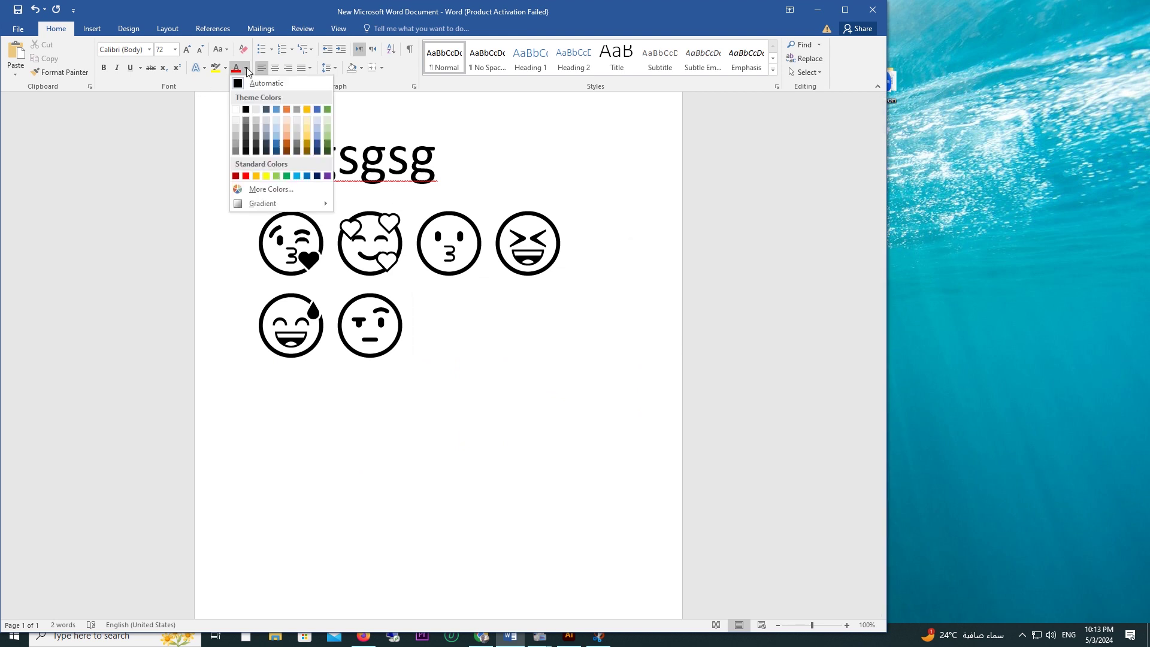
click(246, 176)
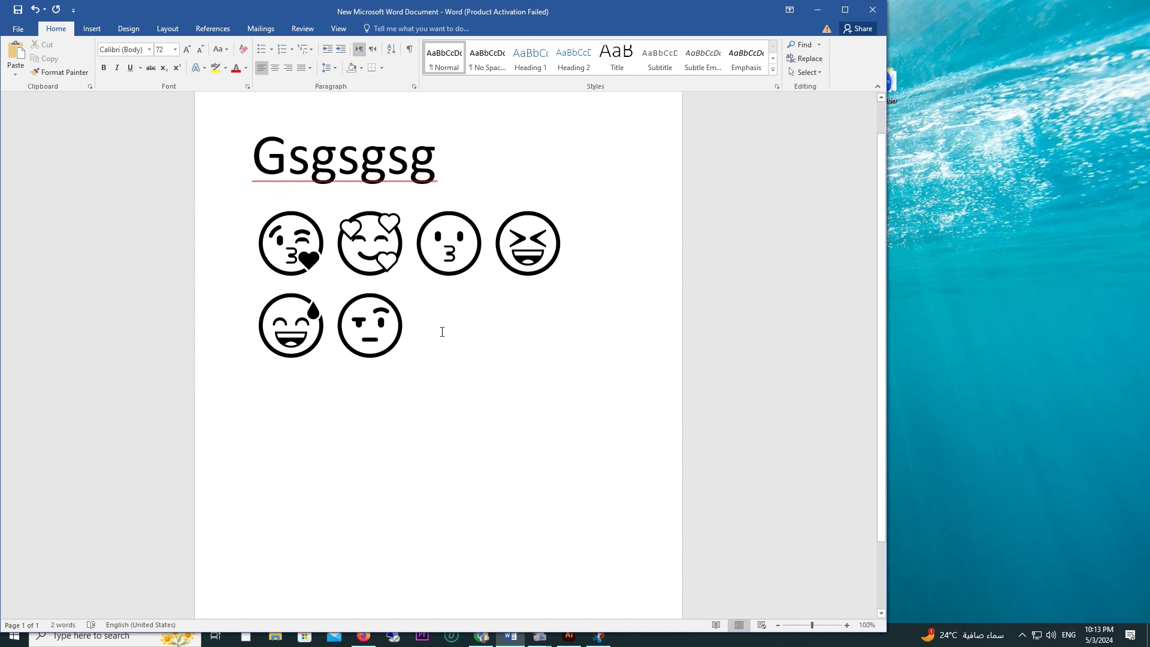
key(super+period)
click(498, 457)
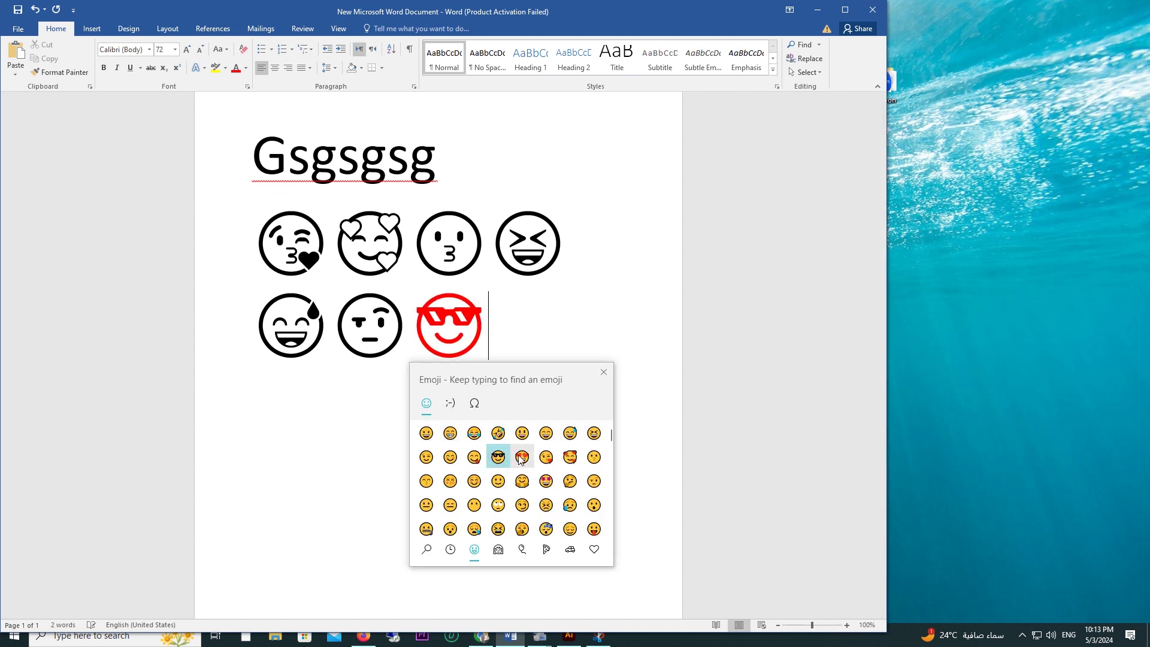
click(522, 457)
click(546, 457)
click(569, 457)
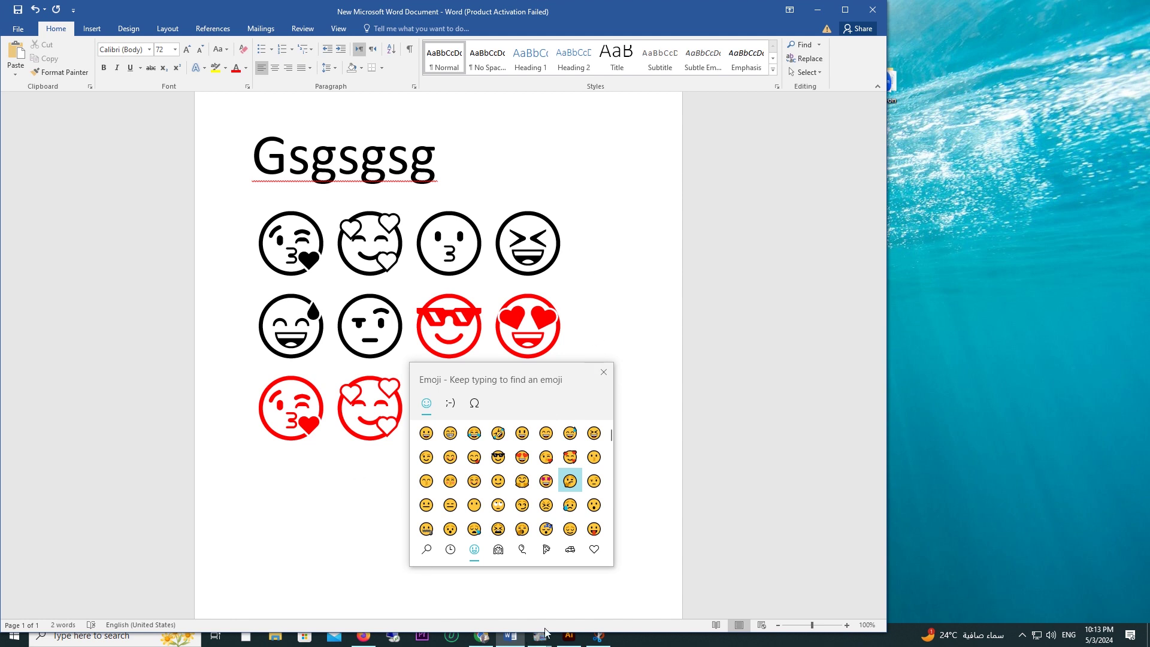
key(Return)
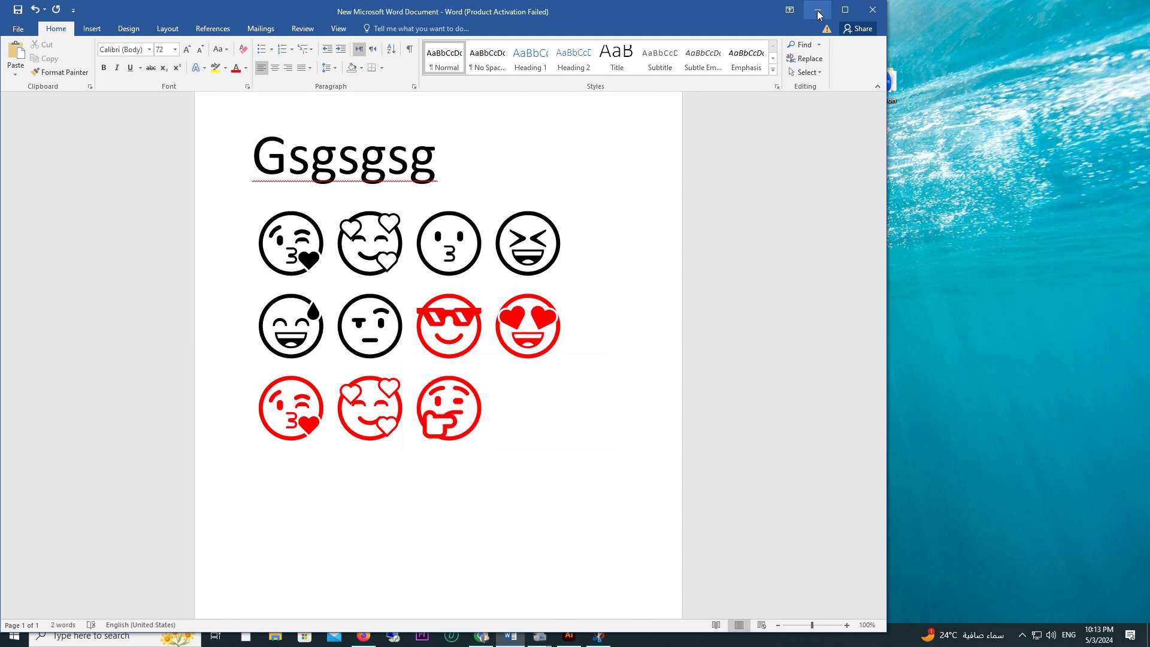
click(818, 13)
Open the text document on the desktop in Notepad, insert seven smiley emojis, and close it without saving
double_click(617, 367)
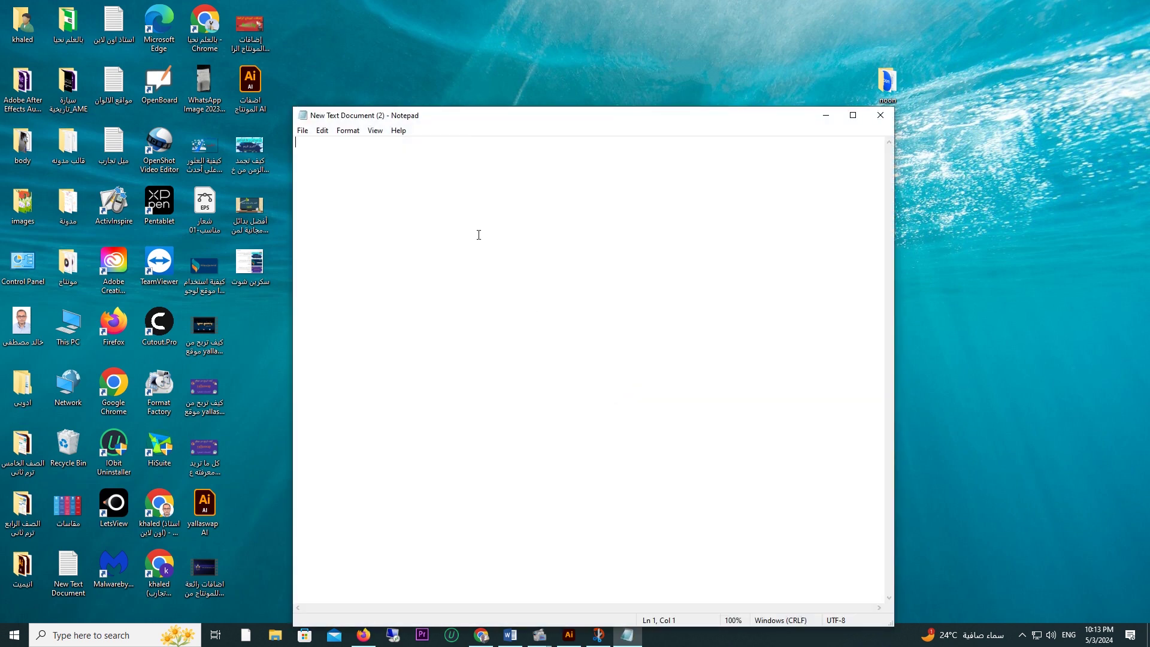
key(super+period)
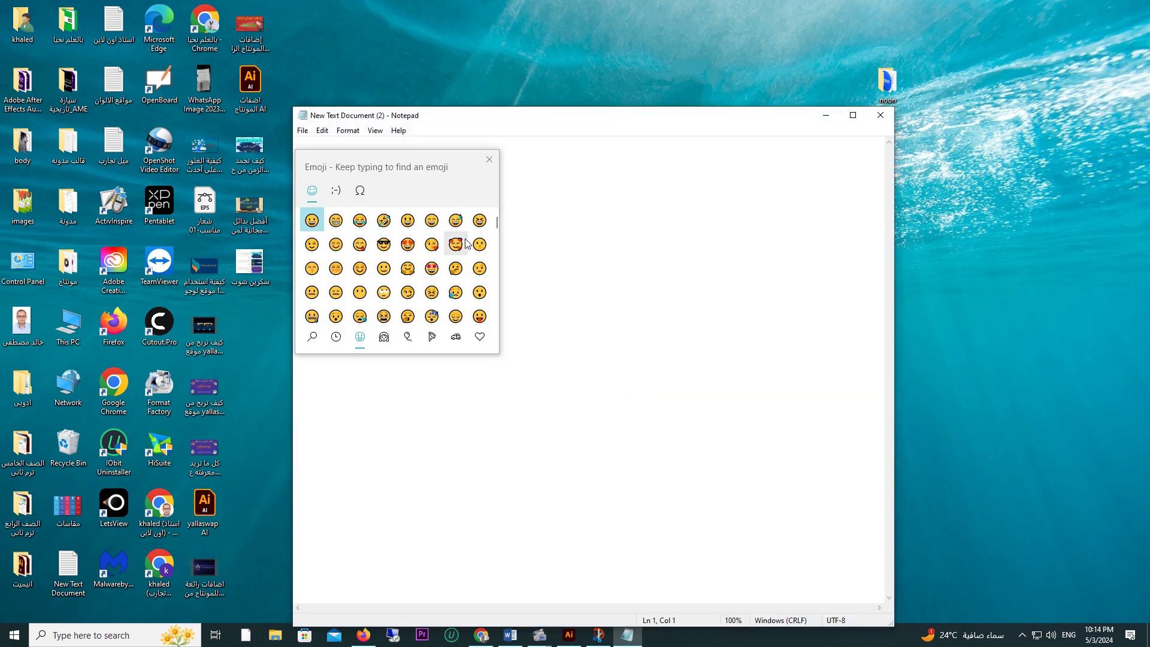
click(460, 246)
click(432, 245)
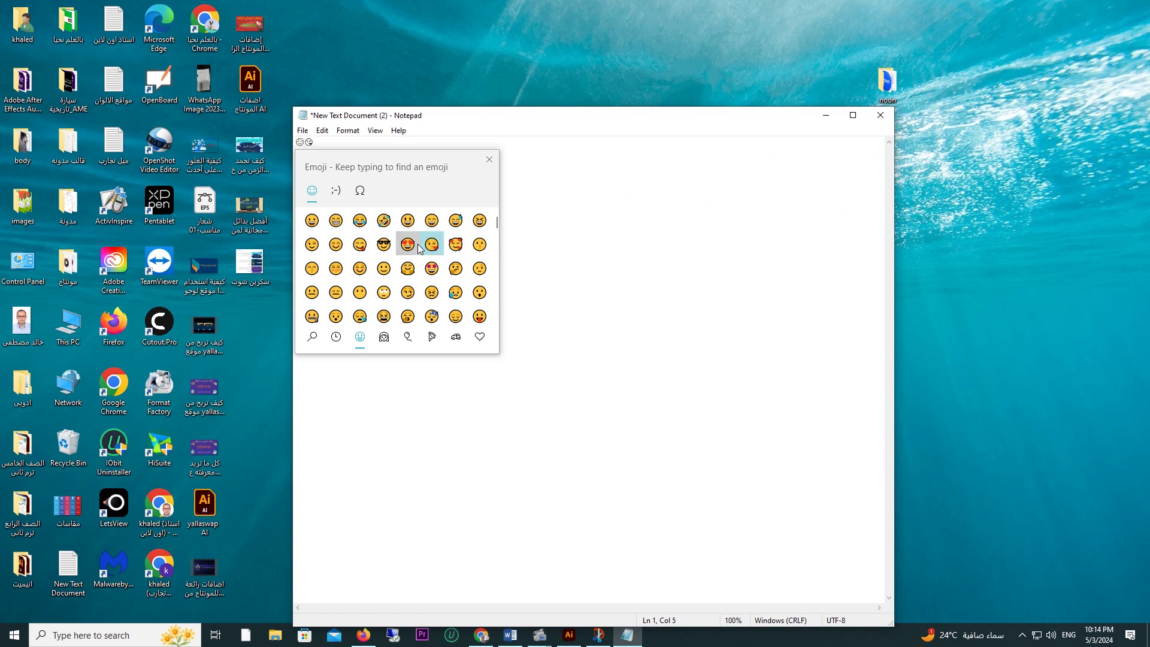
click(408, 245)
click(419, 221)
click(432, 220)
click(456, 220)
click(480, 220)
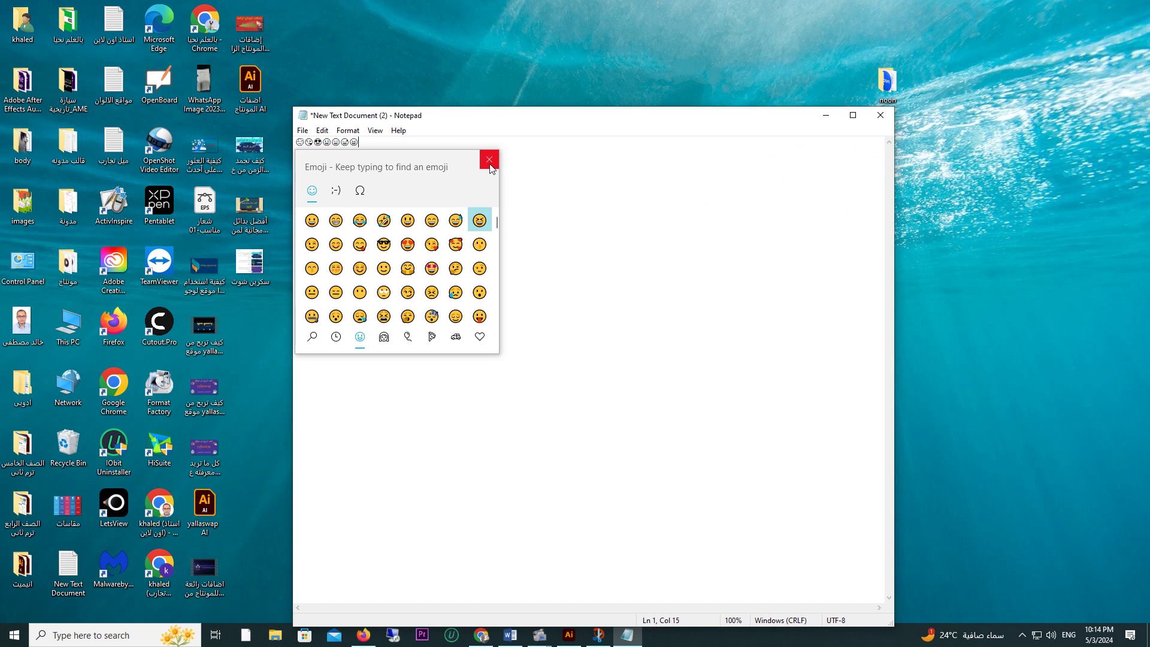
click(490, 162)
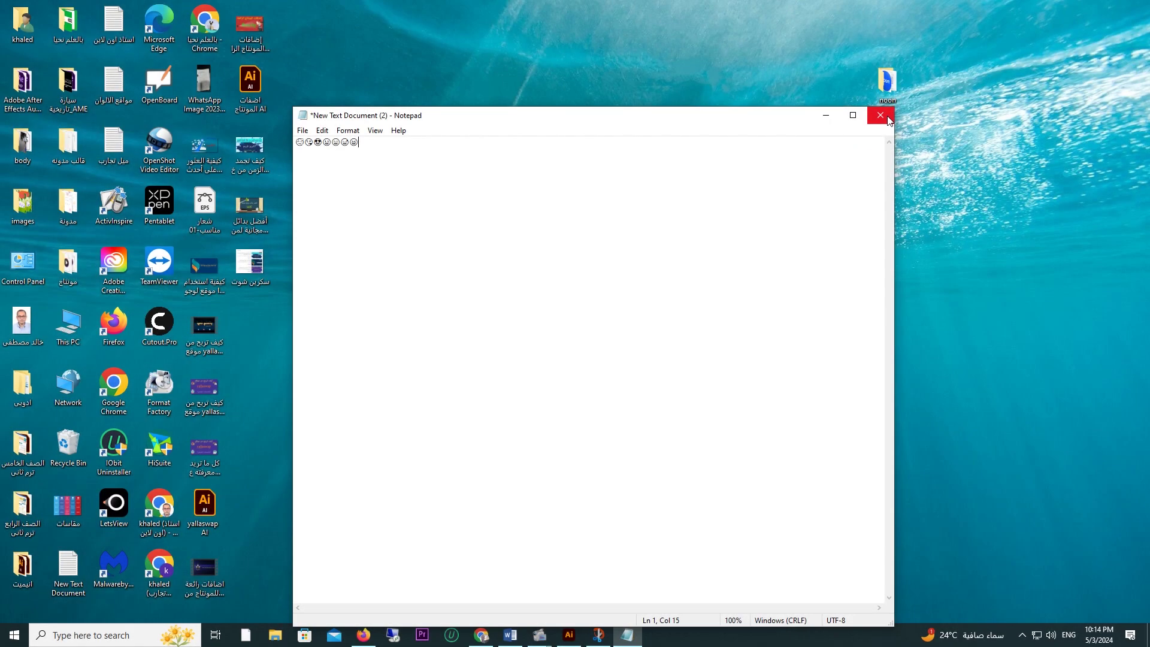
click(887, 116)
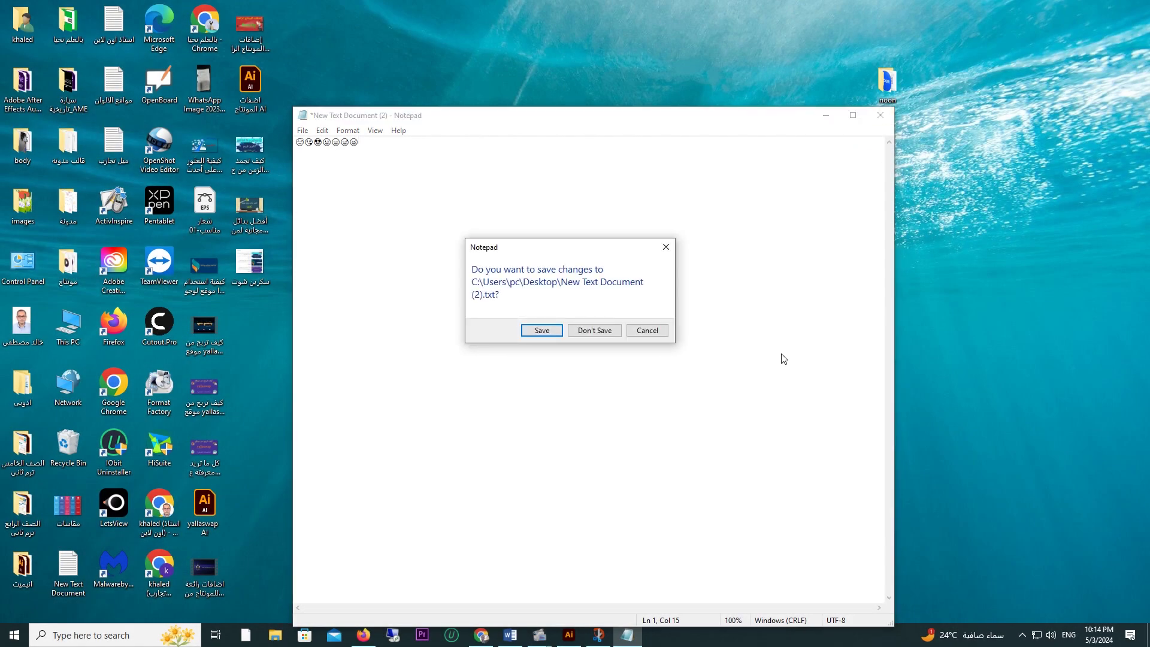
click(593, 330)
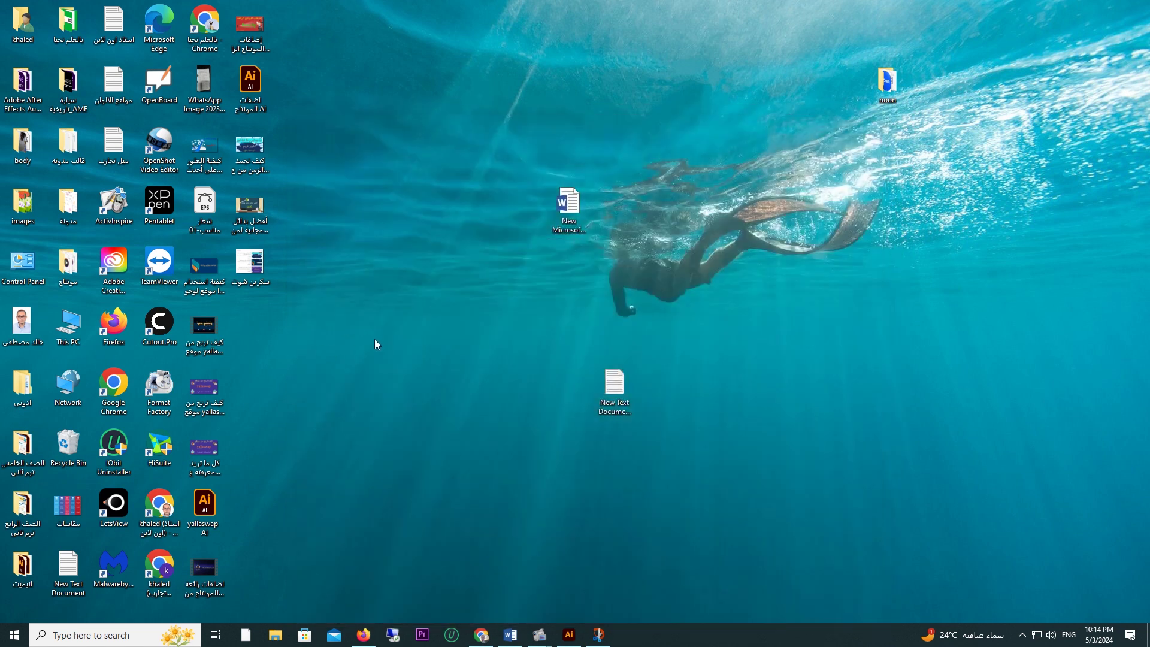
Open This PC to show the drives, and launch Disk Cleanup by running the command CLEANMGR
double_click(77, 337)
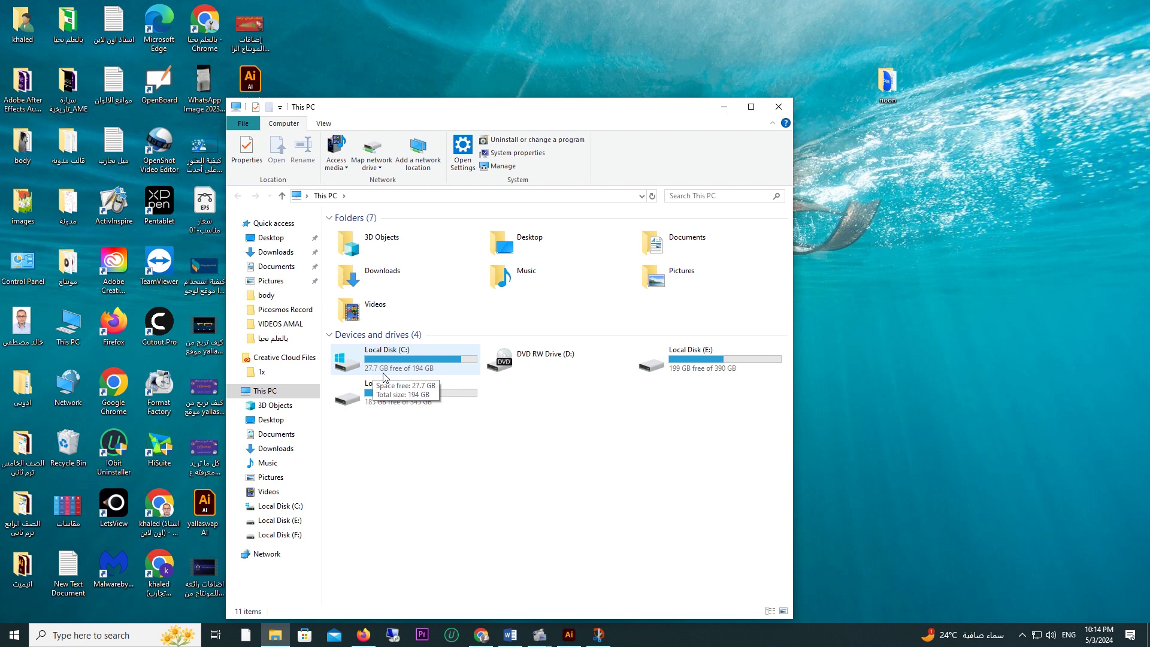
key(super+r)
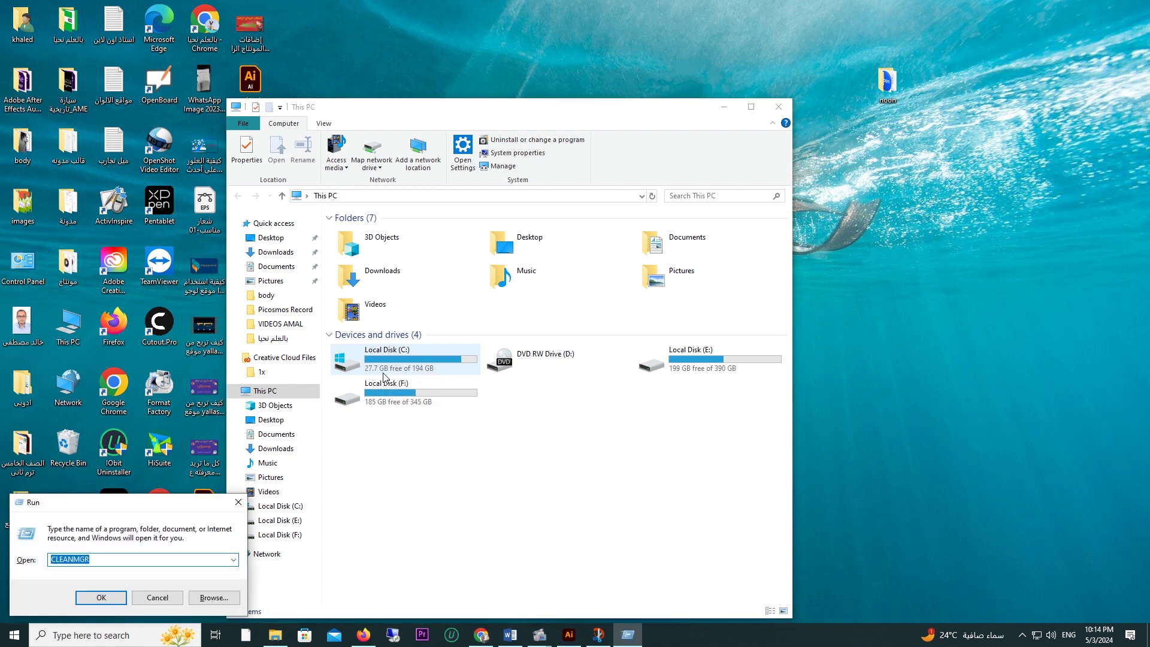
drag(217, 504, 551, 222)
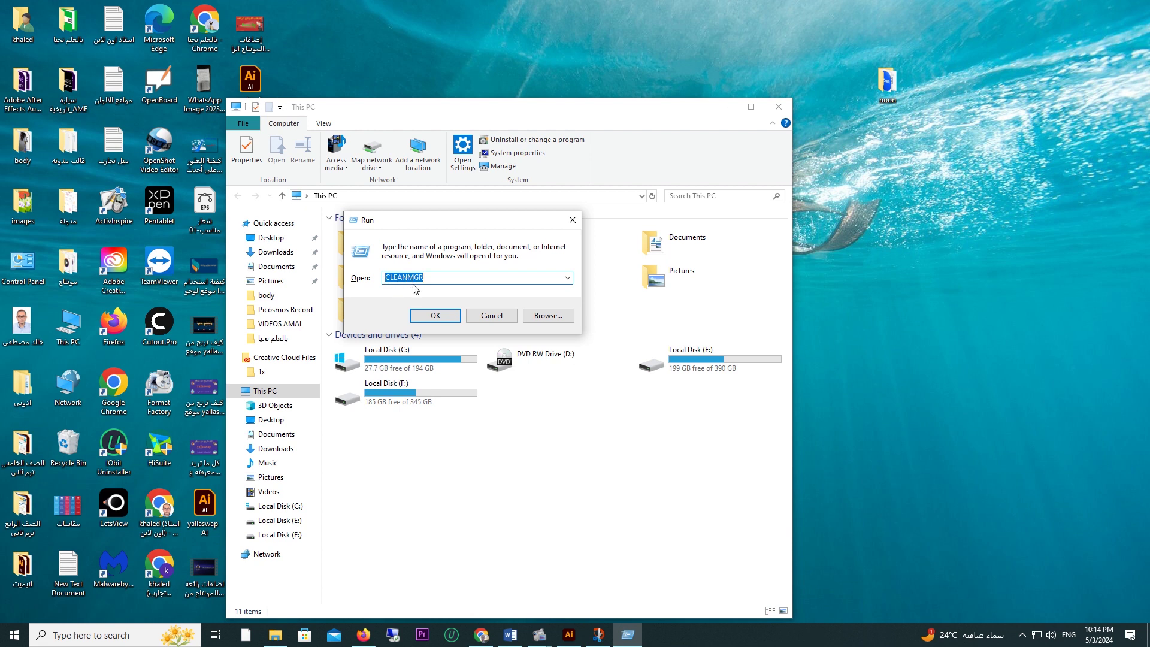
click(435, 315)
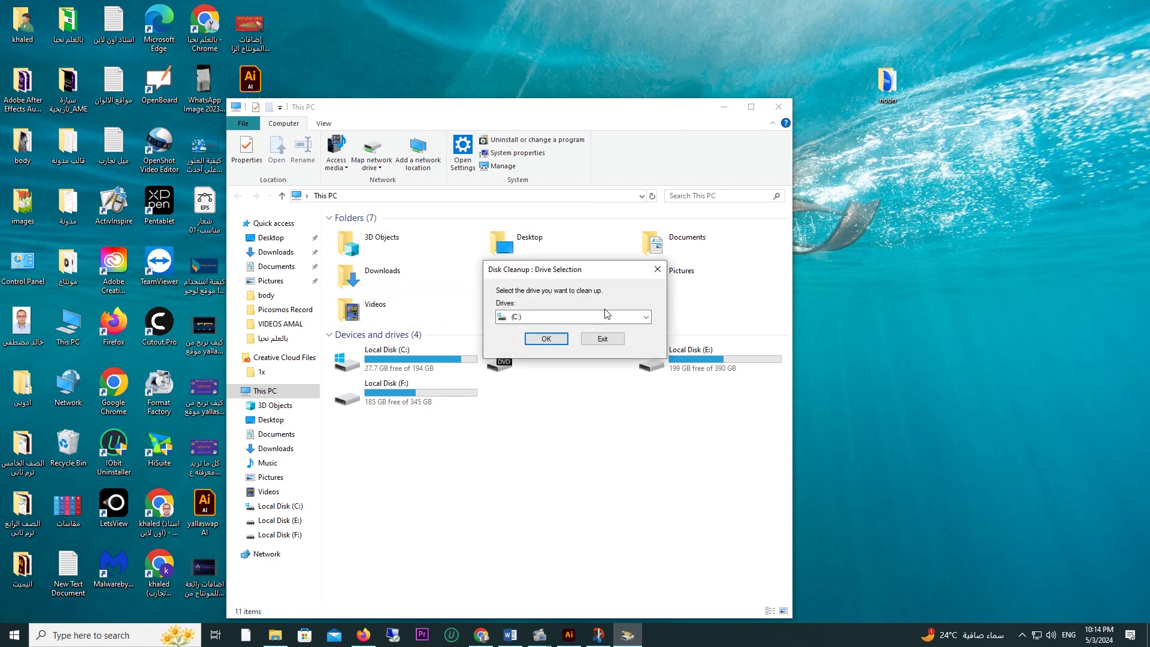
Choose drive C: for Disk Cleanup, start the scan, and move the cleanup window away from the screen's edge
click(647, 318)
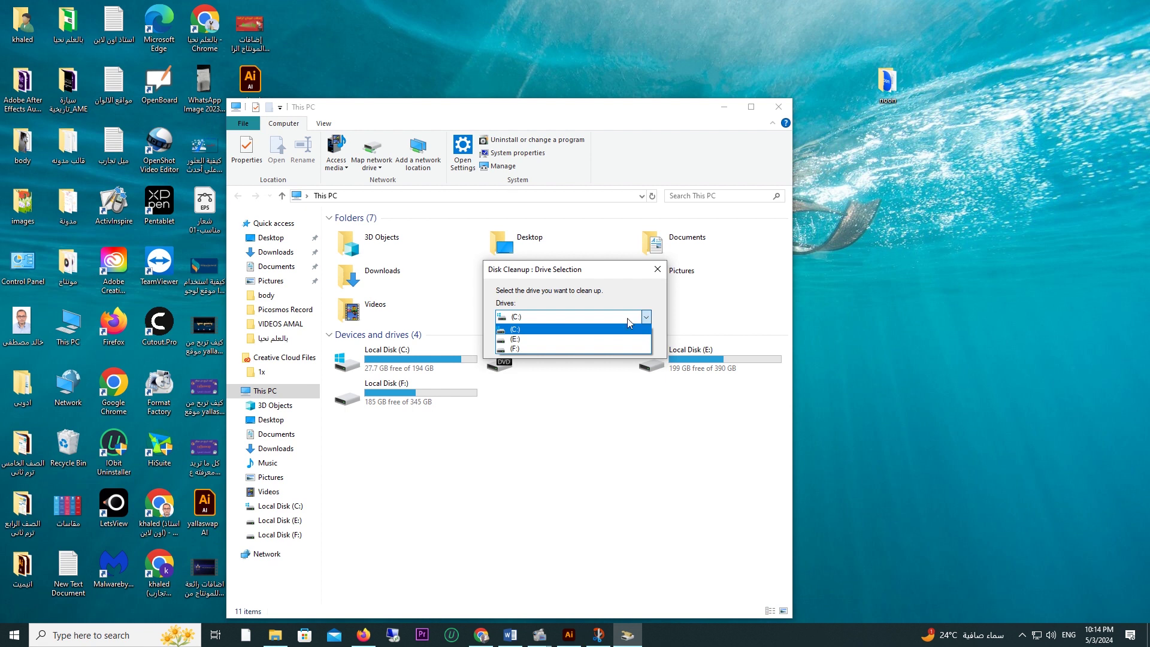
click(623, 319)
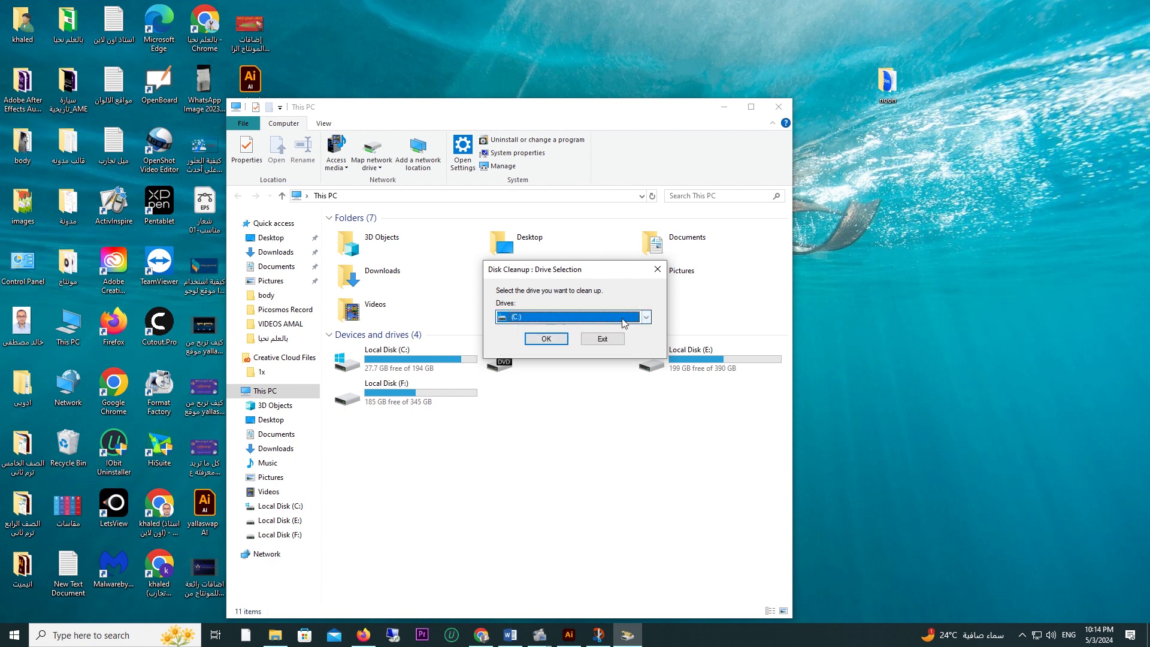
click(557, 344)
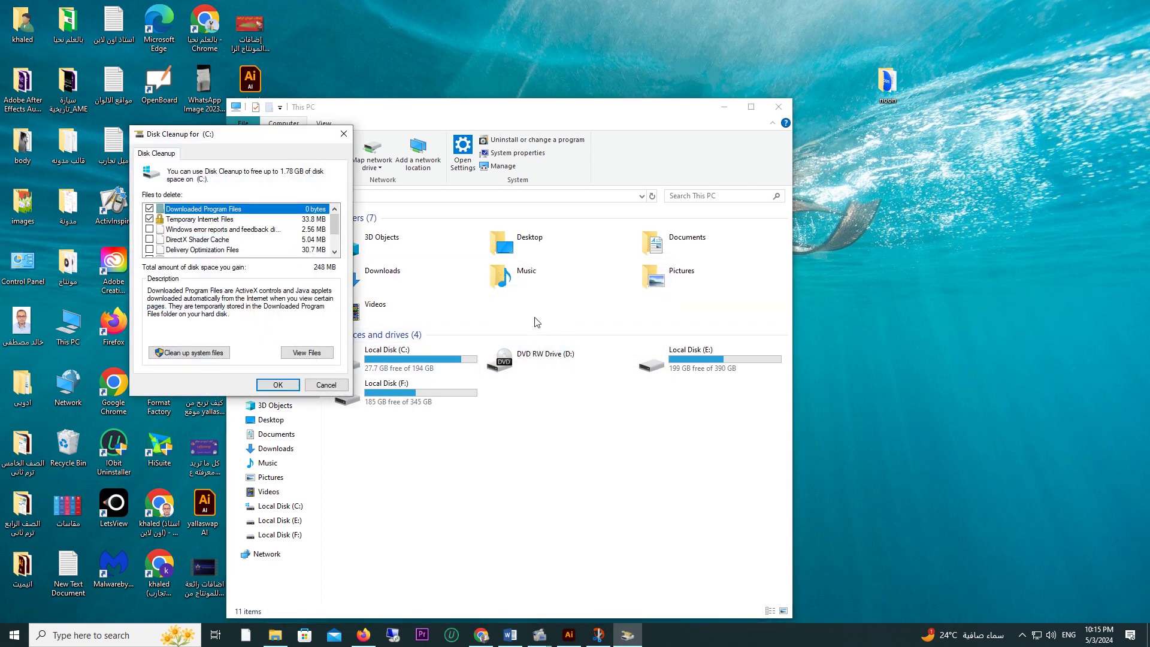
drag(258, 139, 472, 77)
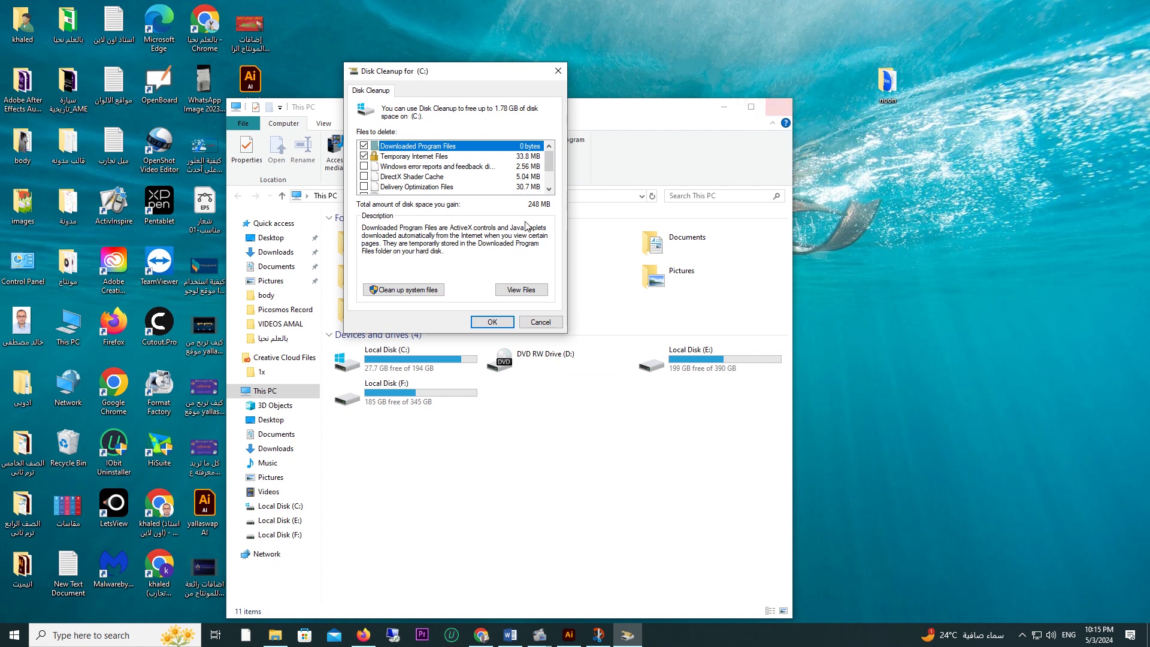
Include Windows error reports, DirectX Shader Cache, Delivery Optimization Files, Recycle Bin and Temporary files in the files to delete
click(363, 166)
click(364, 176)
click(364, 186)
scroll(549, 162, down, 1)
click(364, 166)
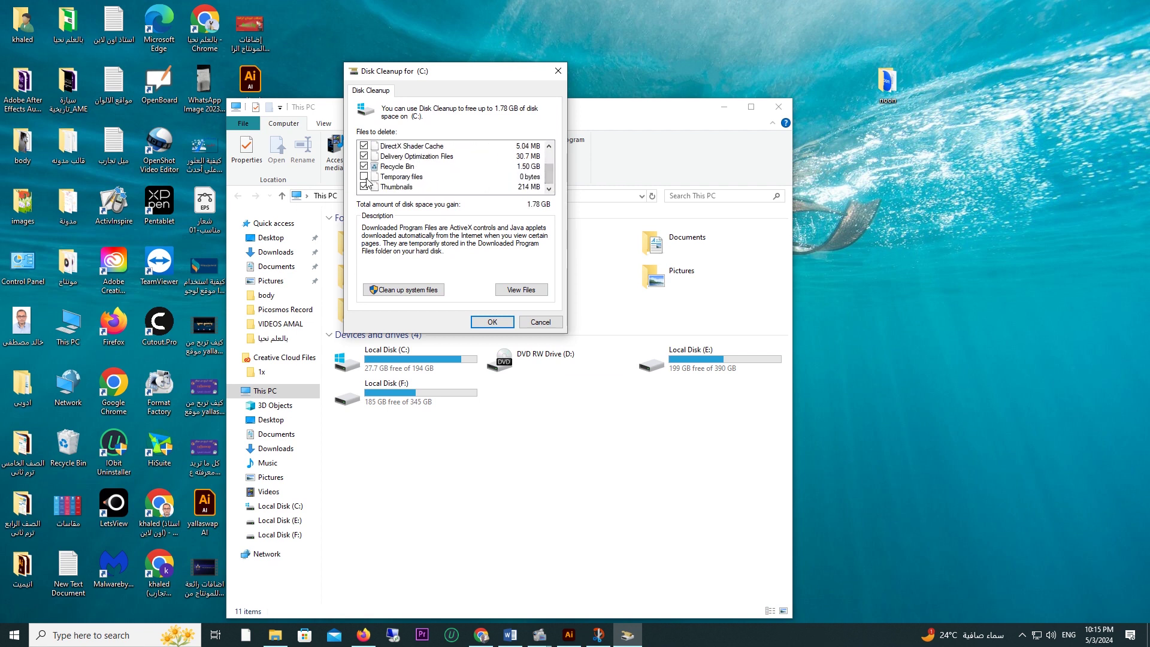
click(365, 177)
drag(548, 171, 552, 158)
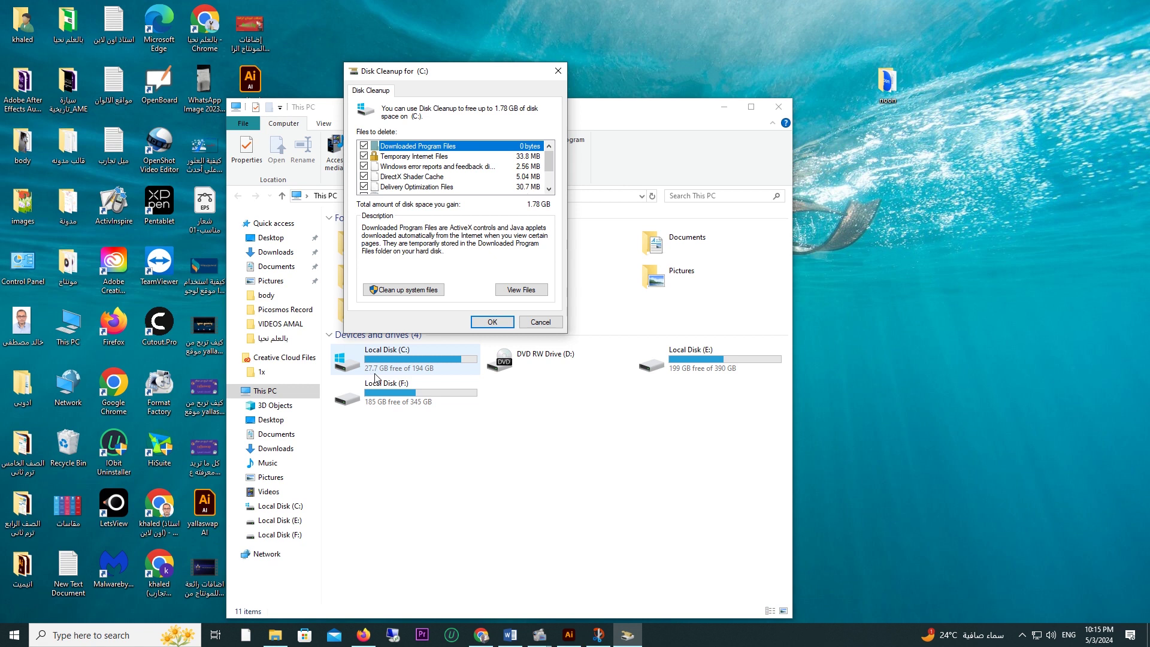
Run the cleanup of drive C:, confirm permanent deletion of the files, and close the This PC window
click(480, 323)
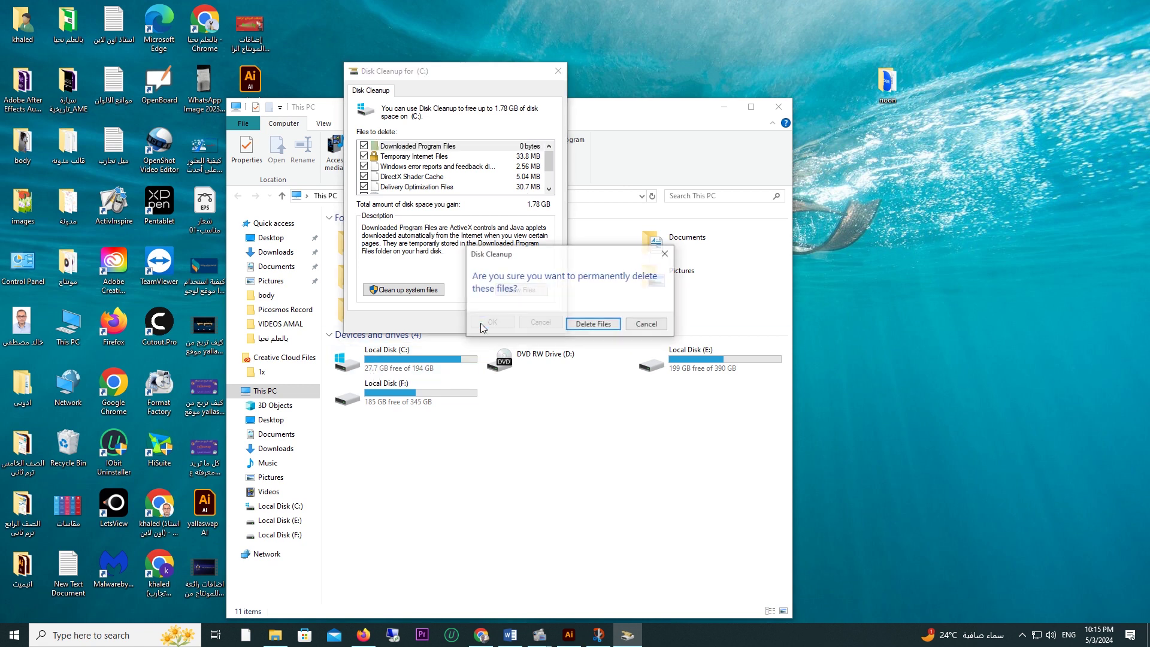
click(587, 328)
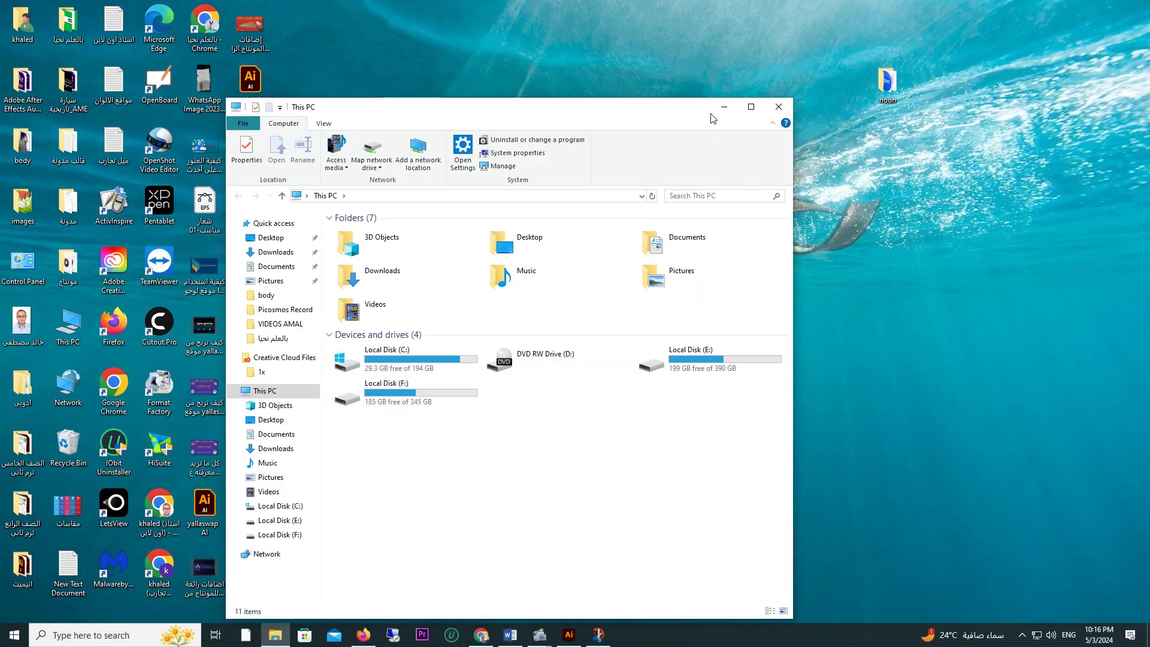
click(777, 107)
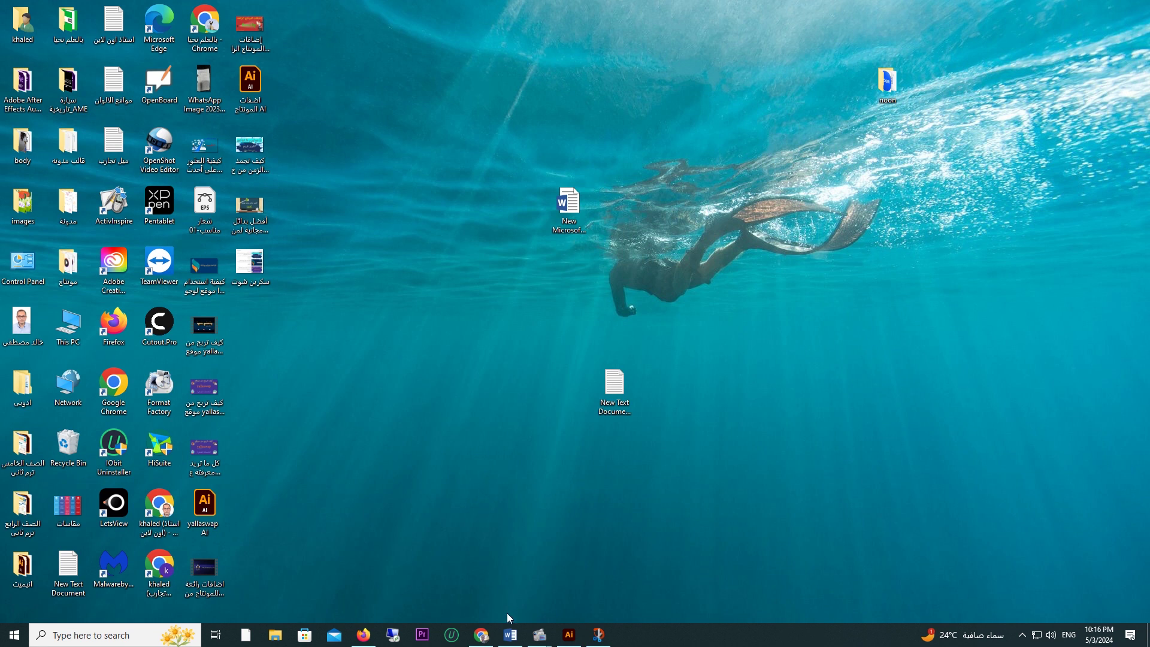
Look through the open Snip & Sketch, Illustrator, Word and Firefox windows, and minimize them to return to the desktop
click(598, 636)
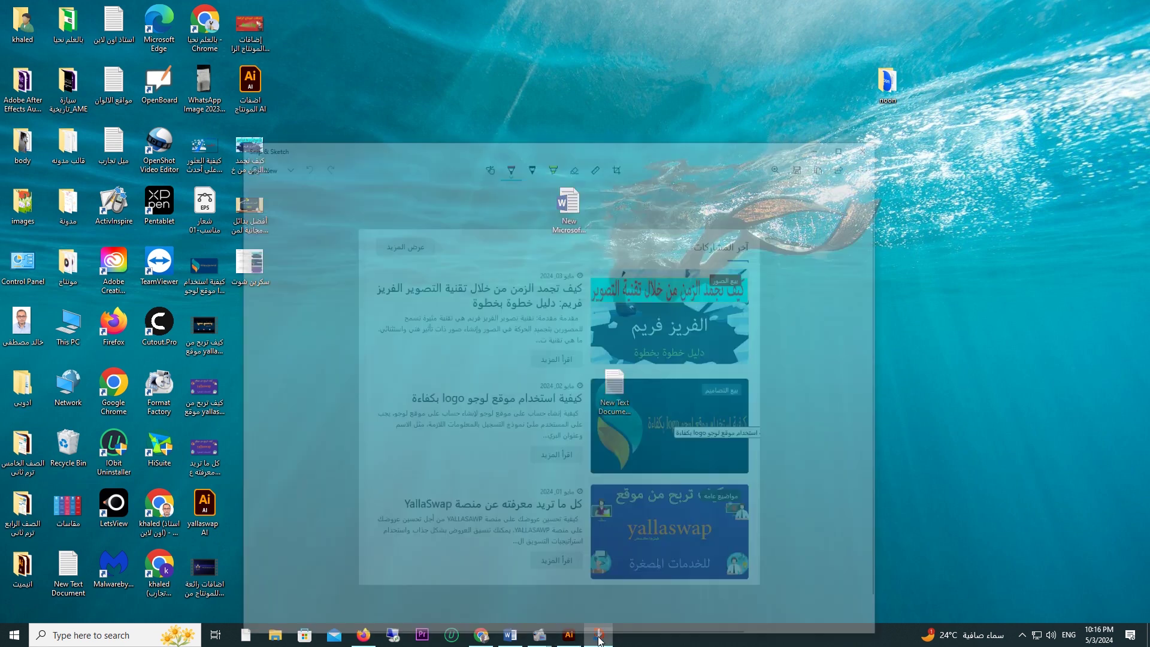
click(569, 635)
mouse_move(545, 640)
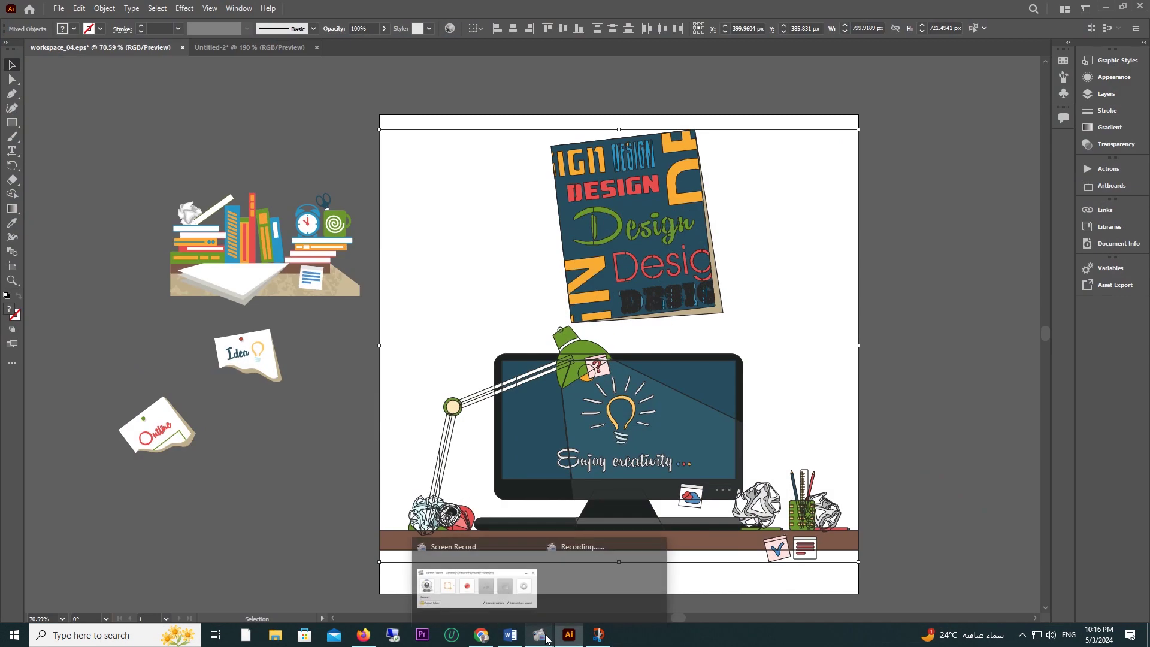
click(513, 639)
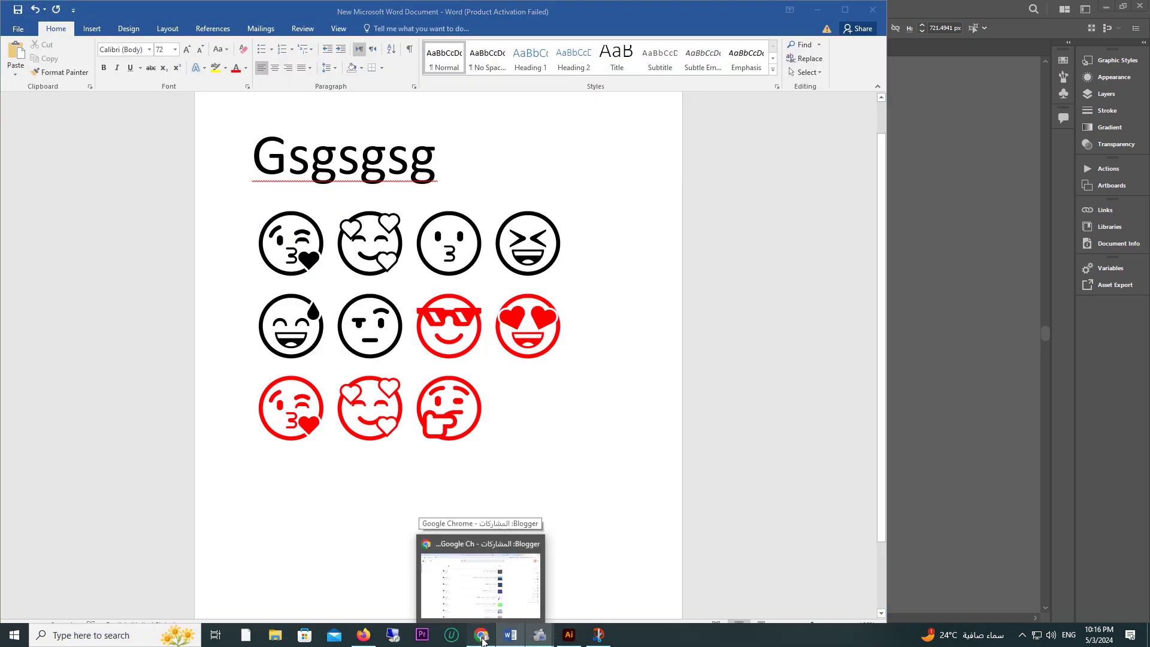
click(482, 638)
click(364, 637)
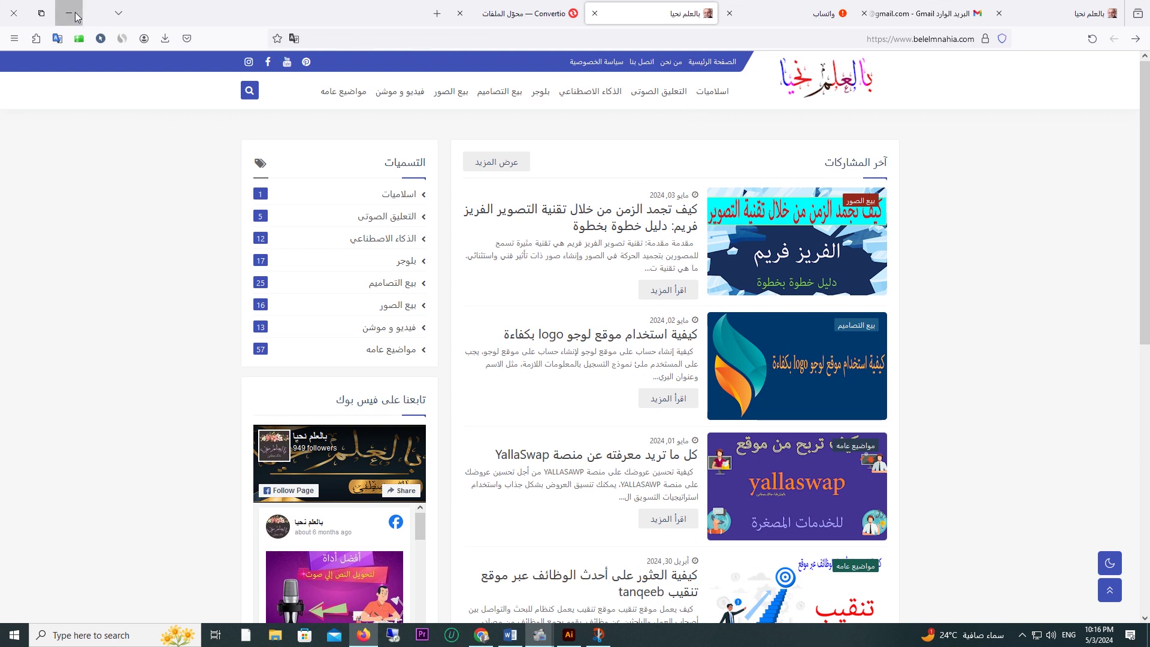
click(75, 16)
click(73, 12)
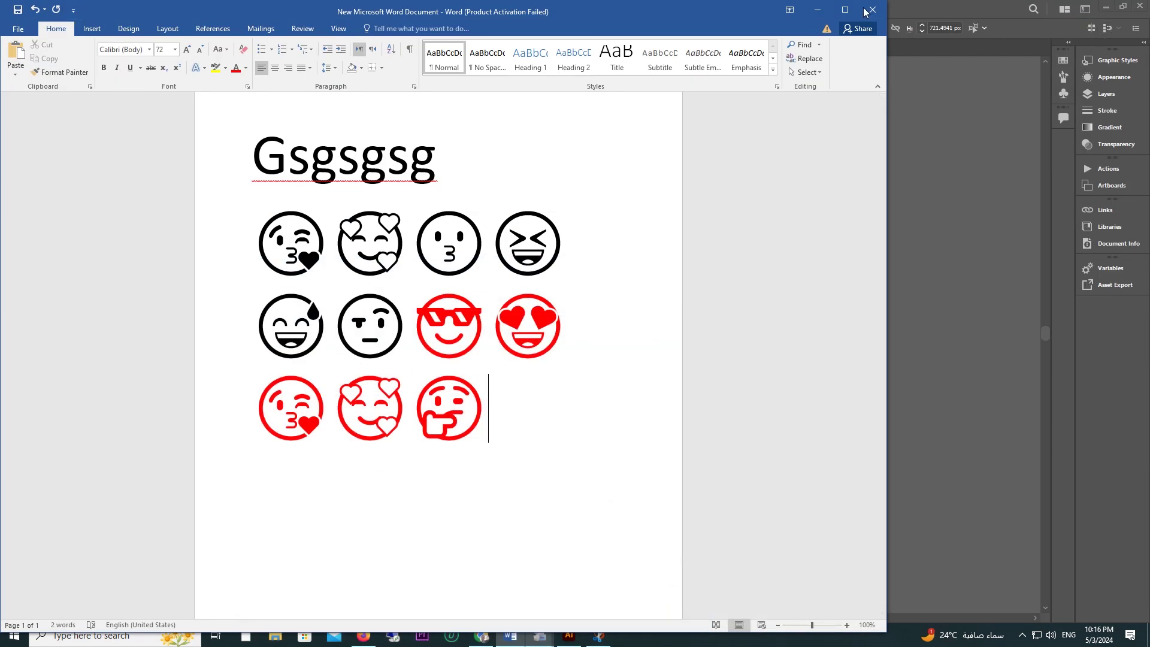
click(817, 9)
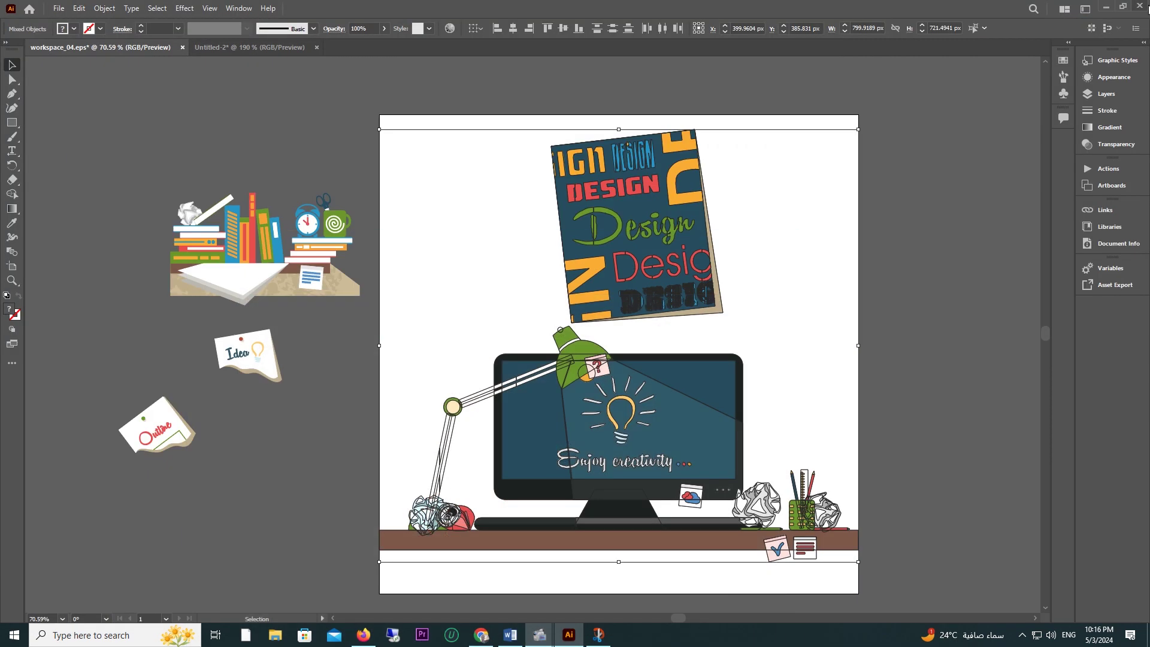
click(1107, 12)
click(888, 70)
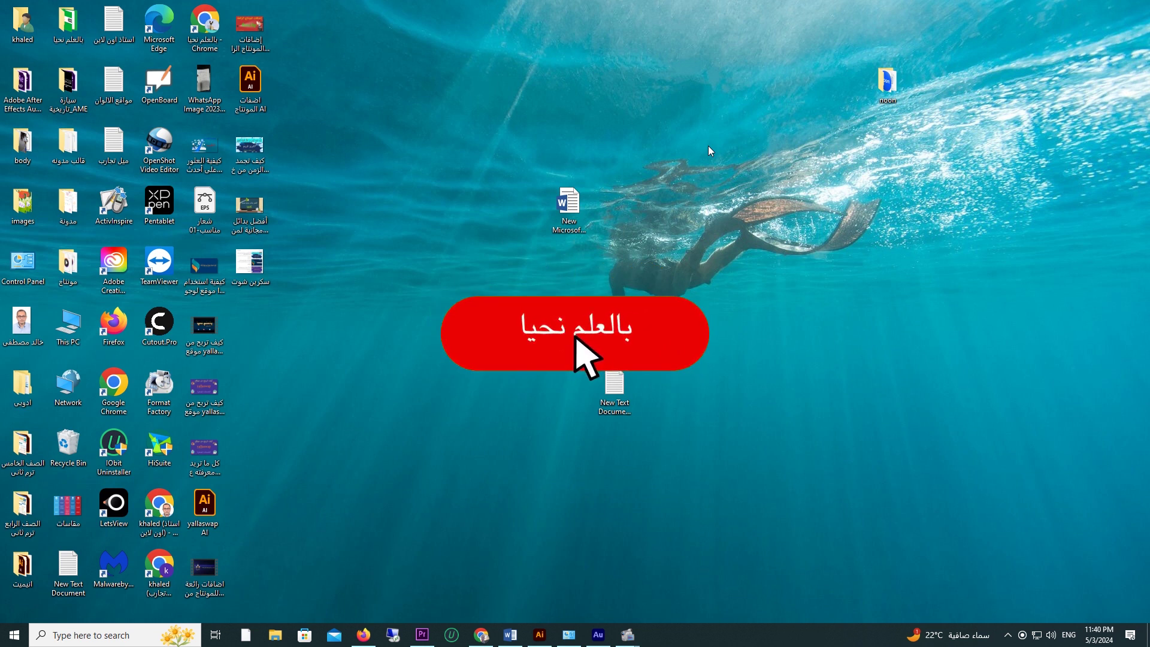
Open the temporary files folder by running %TEMP% in place of the previous Run command, and look through its contents
key(super+r)
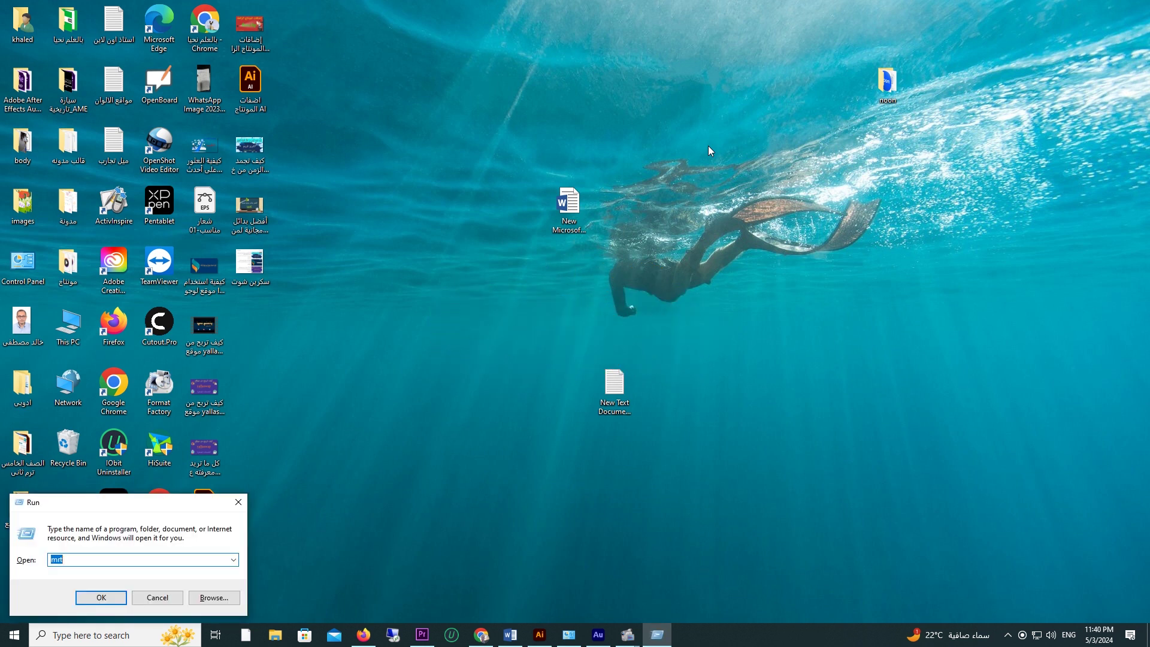
drag(165, 506, 468, 317)
click(366, 366)
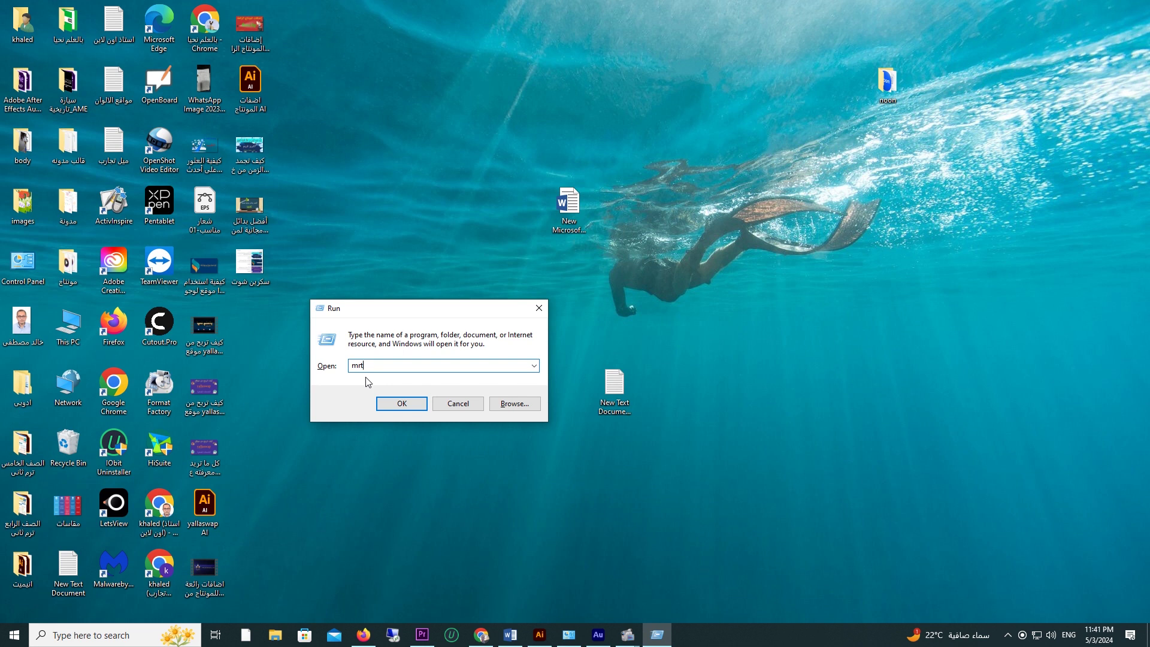
key(BackSpace)
key(BackSpace)
key(BackSpace)
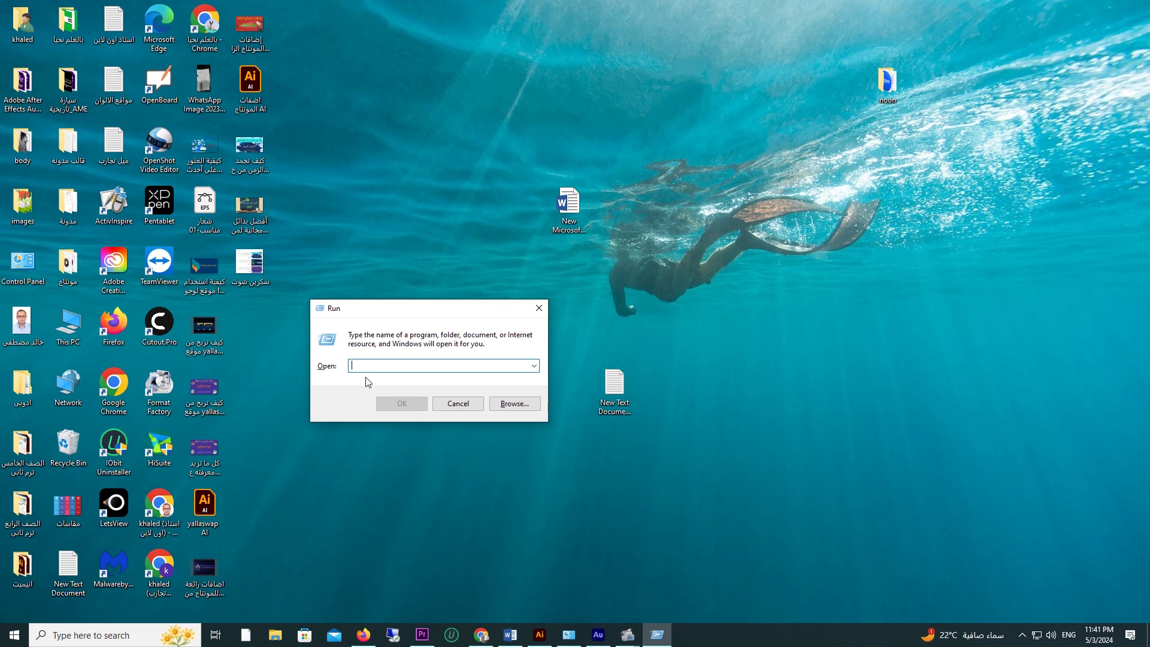
text(%)
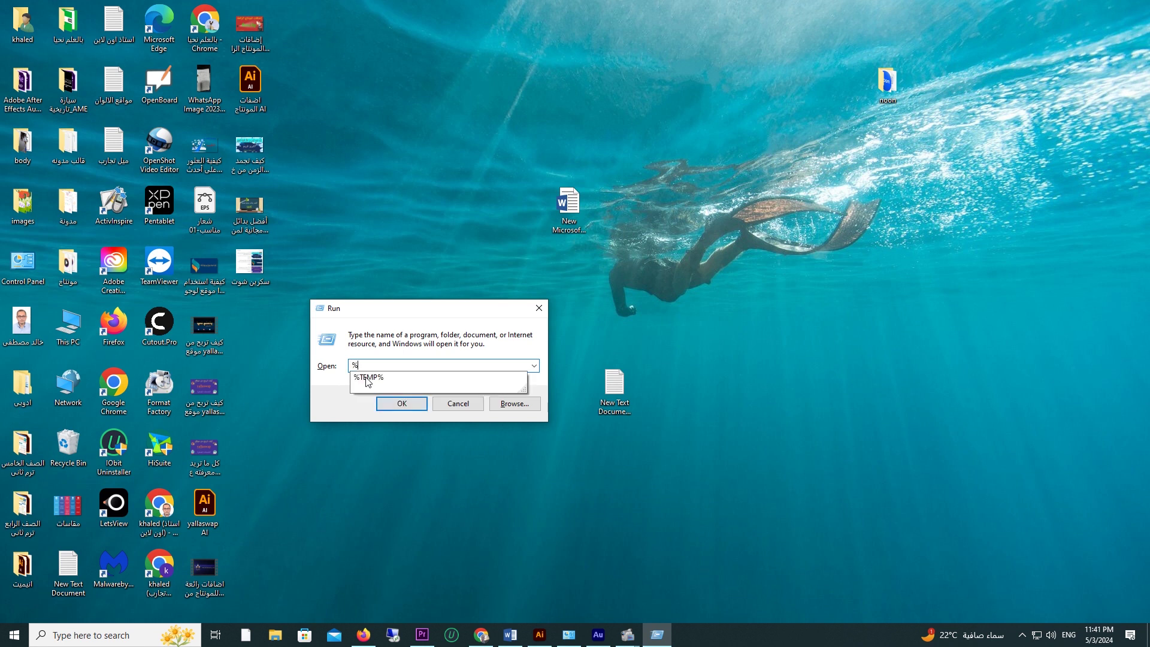
key(Down)
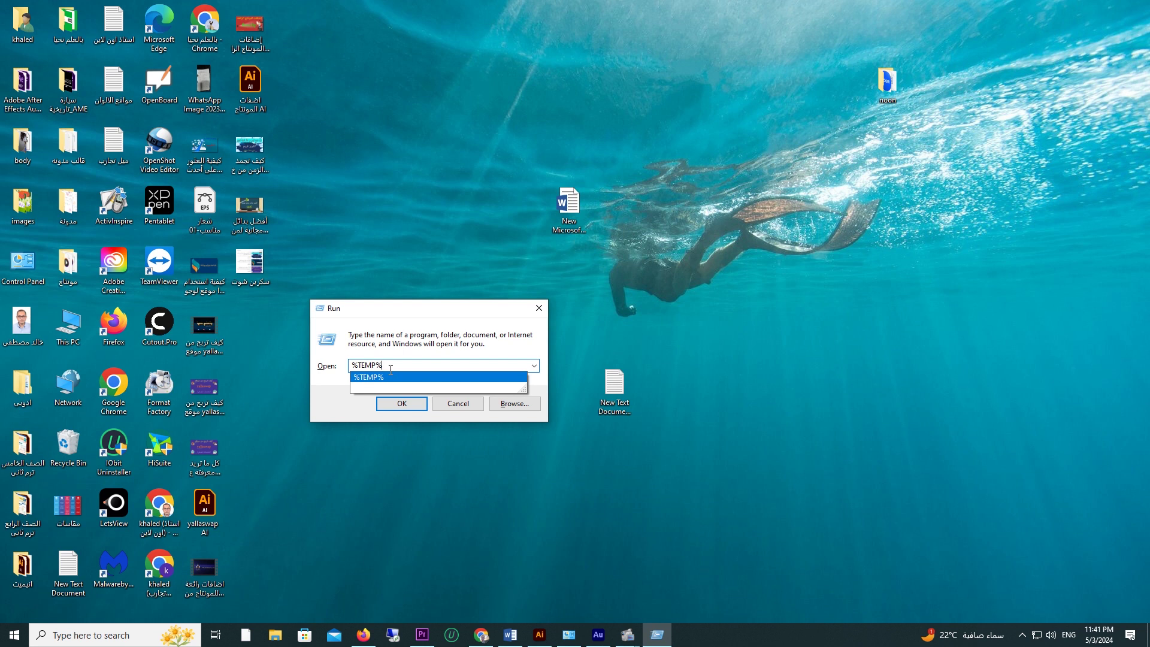
click(411, 407)
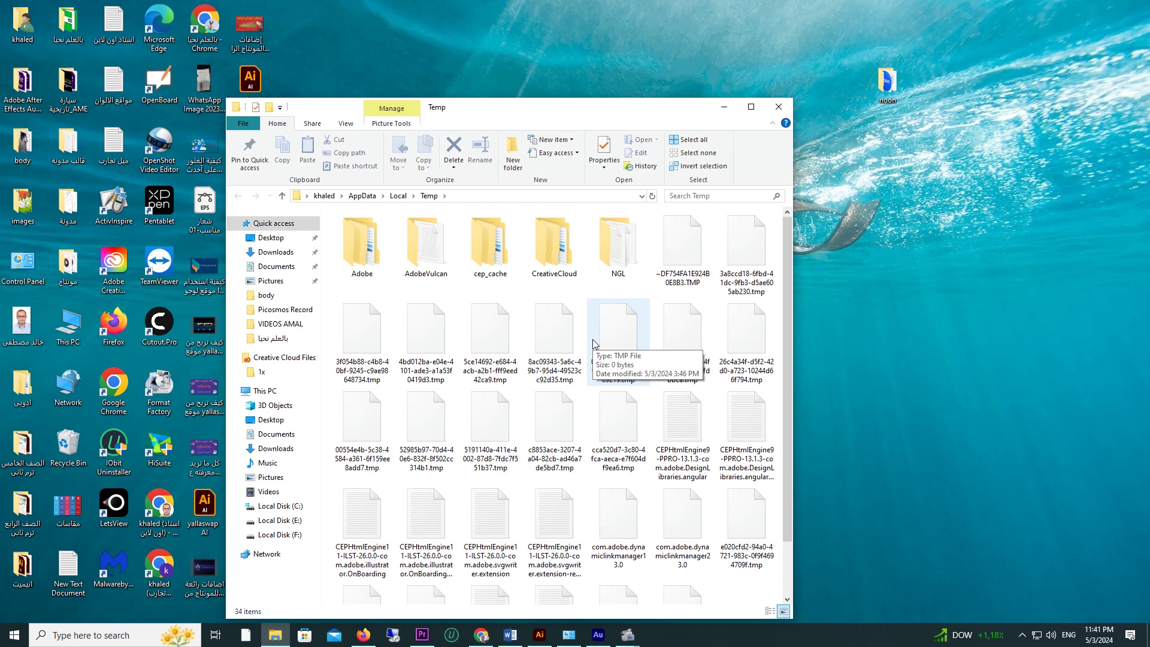
scroll(592, 347, down, 1)
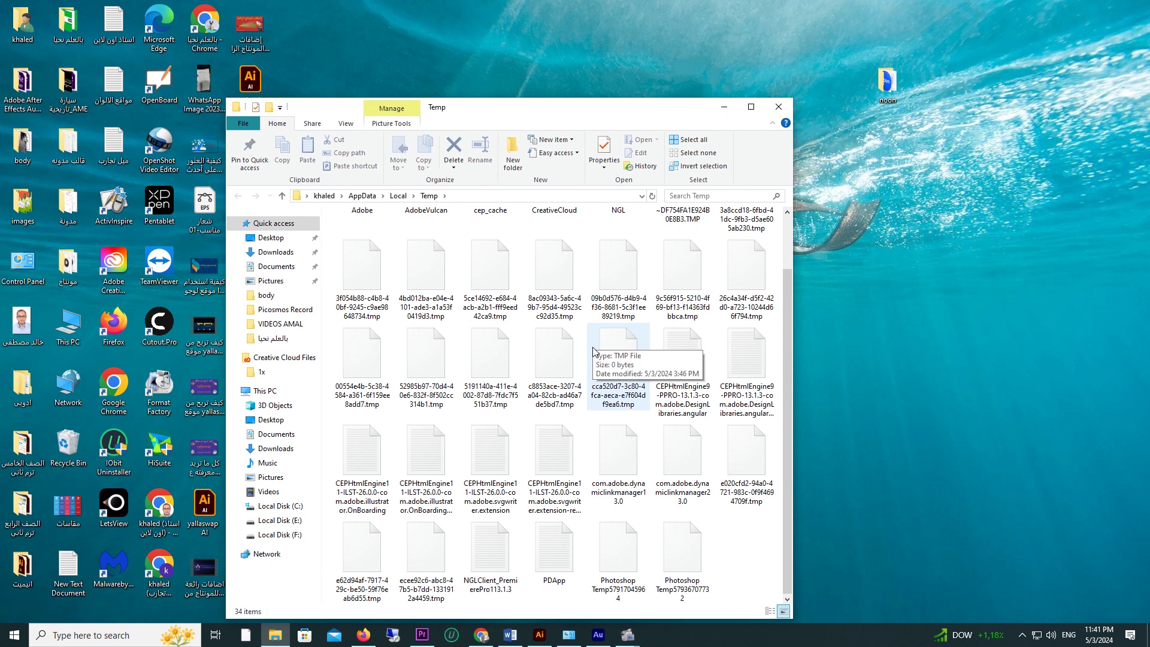
scroll(593, 351, up, 1)
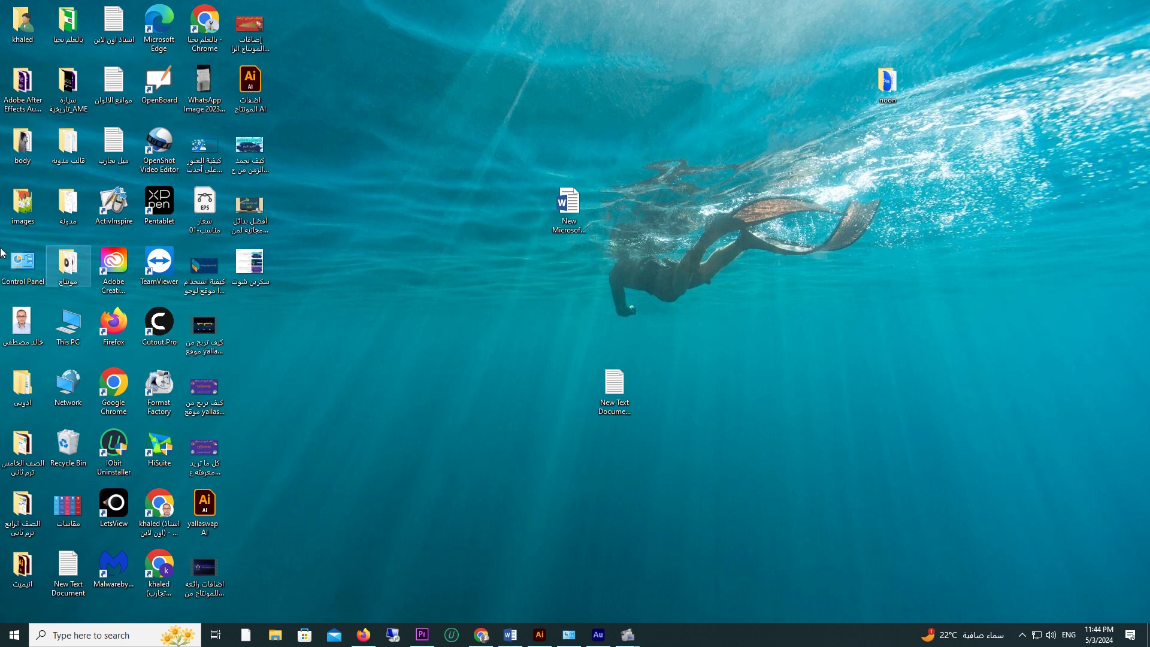
Open the system sounds settings from the Hardware and Sound category of Control Panel
double_click(24, 267)
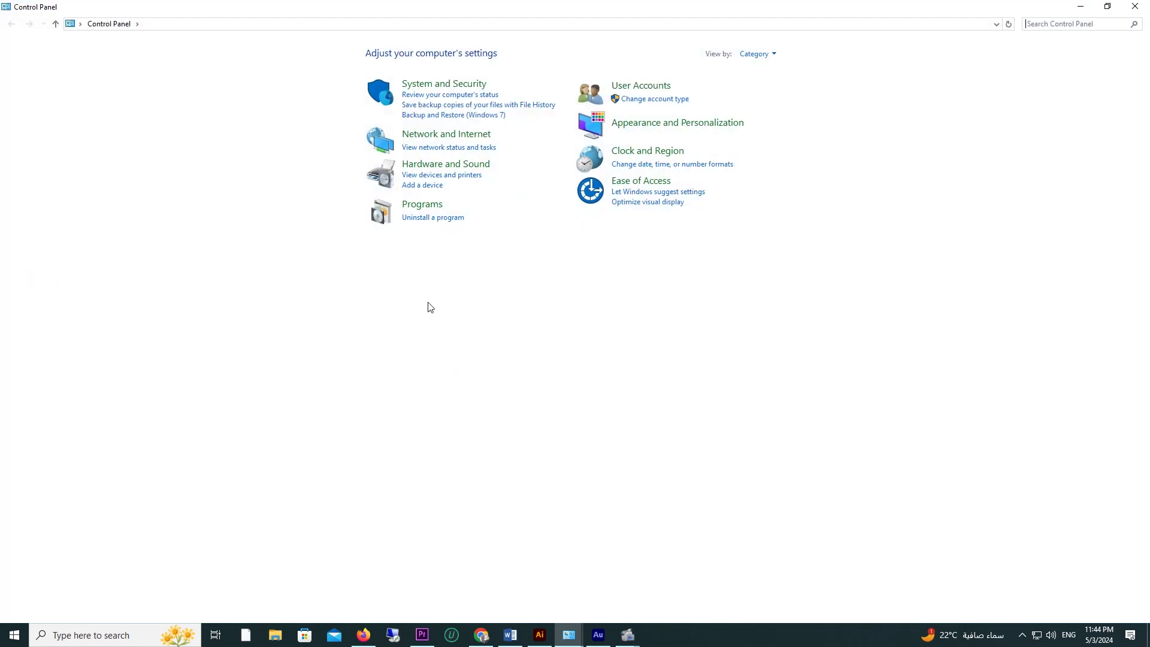
click(472, 165)
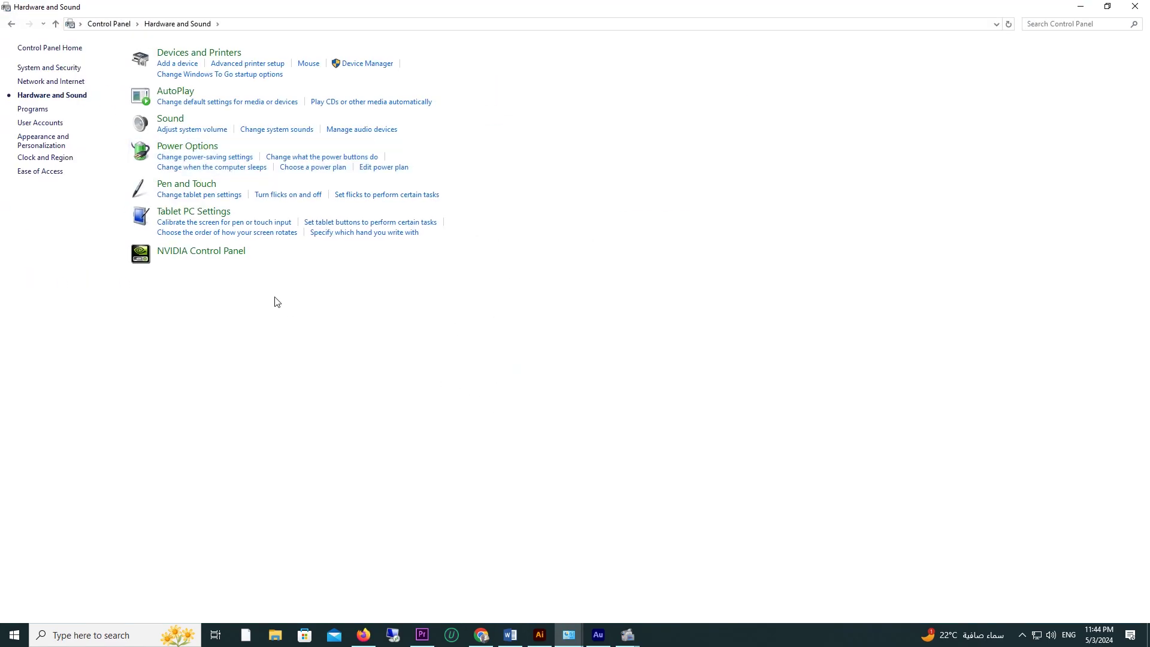
click(297, 136)
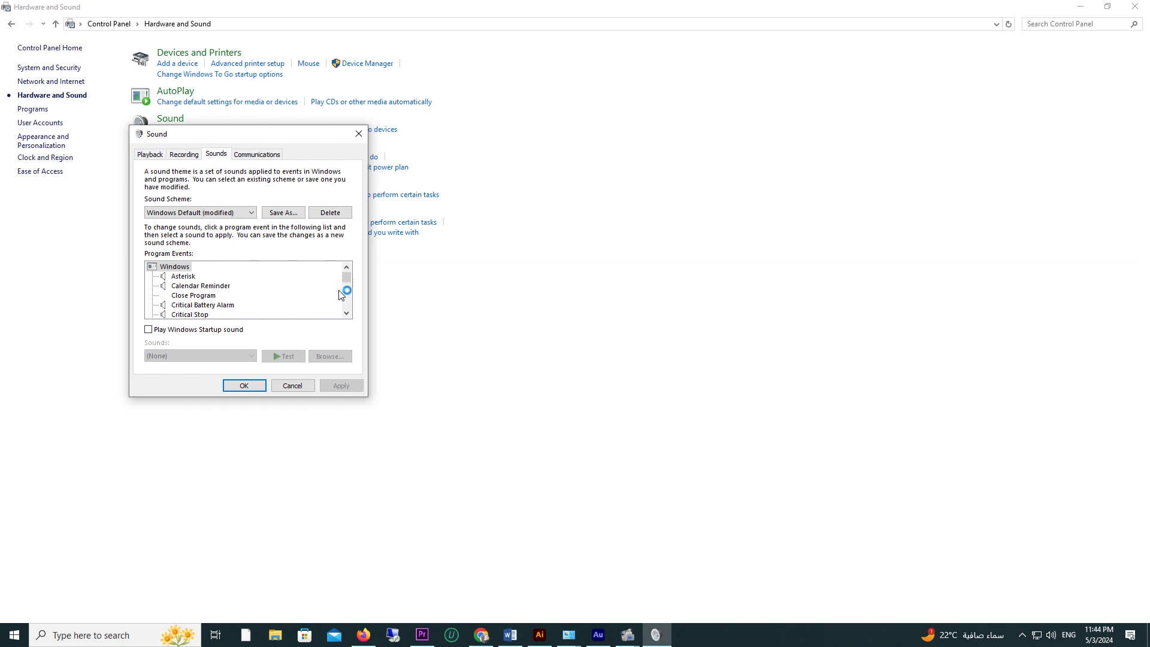
Find the device events among the sound program events and select Device Connect
click(346, 313)
click(346, 313)
click(347, 313)
click(347, 312)
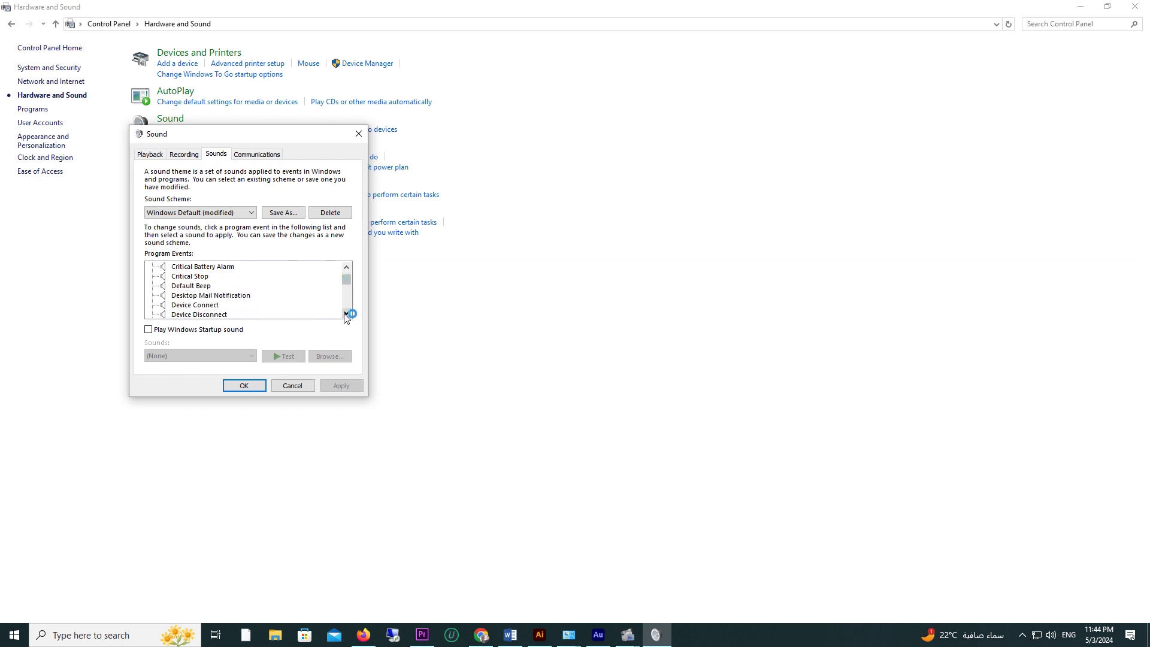
click(346, 312)
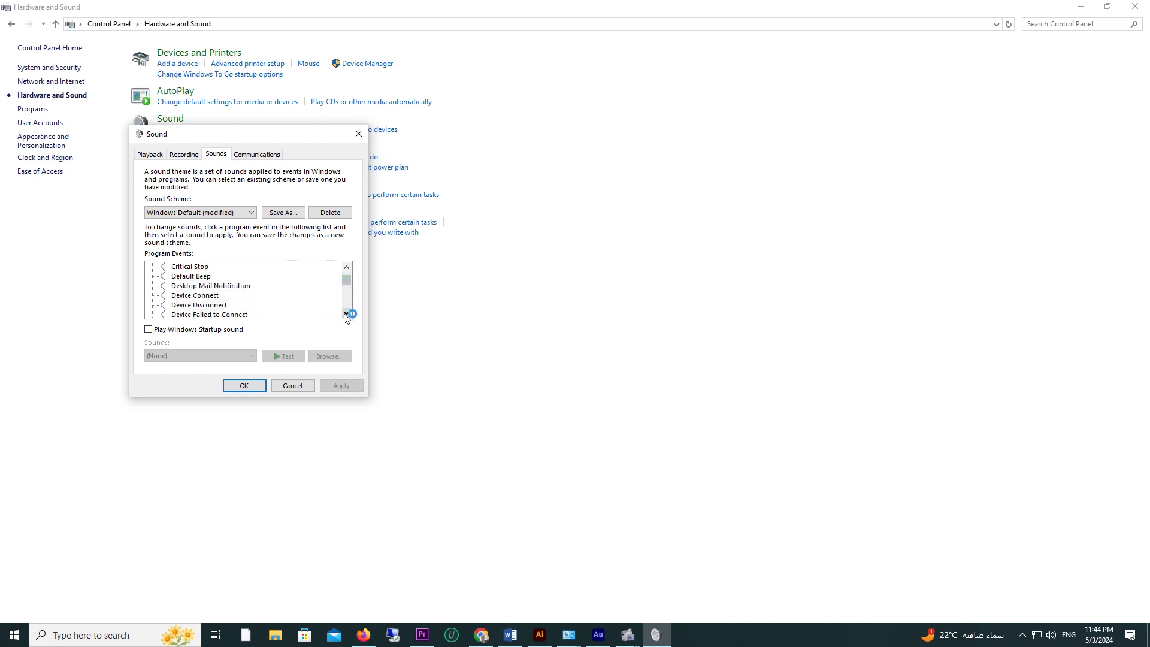
click(217, 287)
click(211, 305)
click(208, 297)
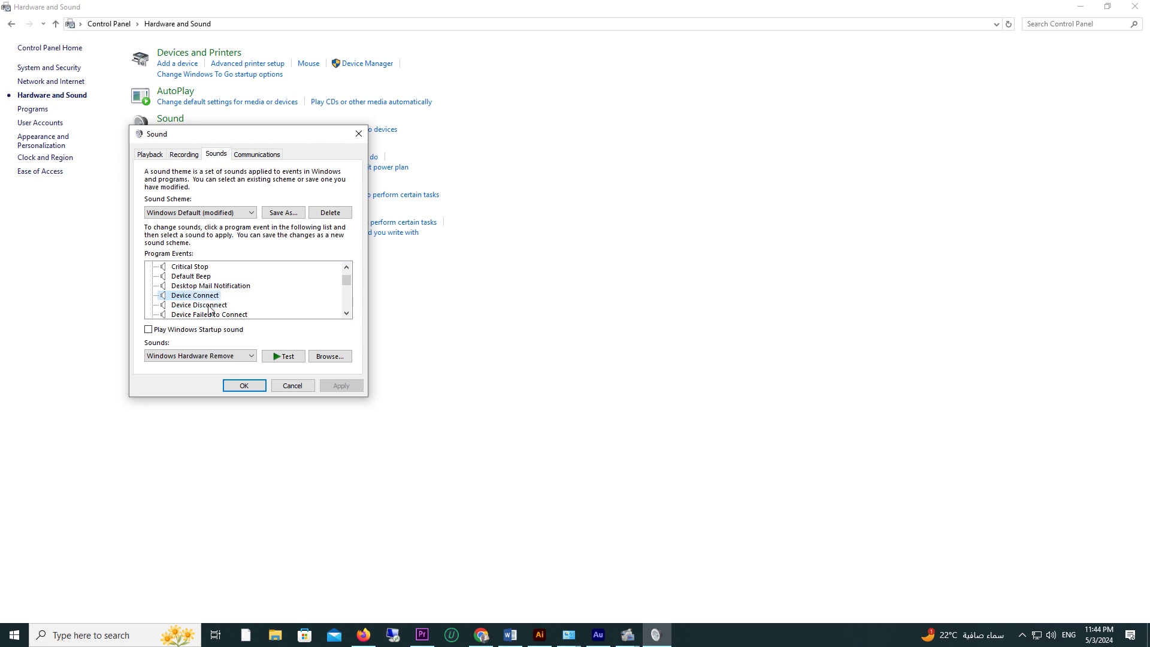
click(209, 304)
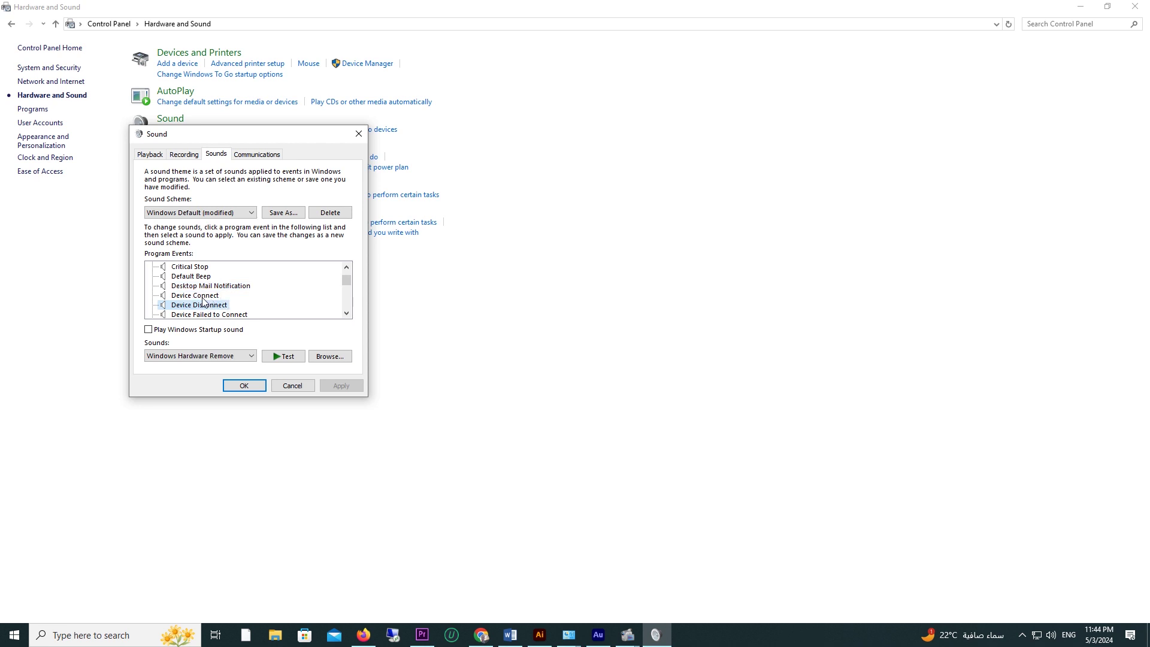
click(209, 297)
Assign the WAV file Untitled---Made-with-FlexClip_12_ from Downloads as the Device Connect sound, and play it as a test
click(330, 357)
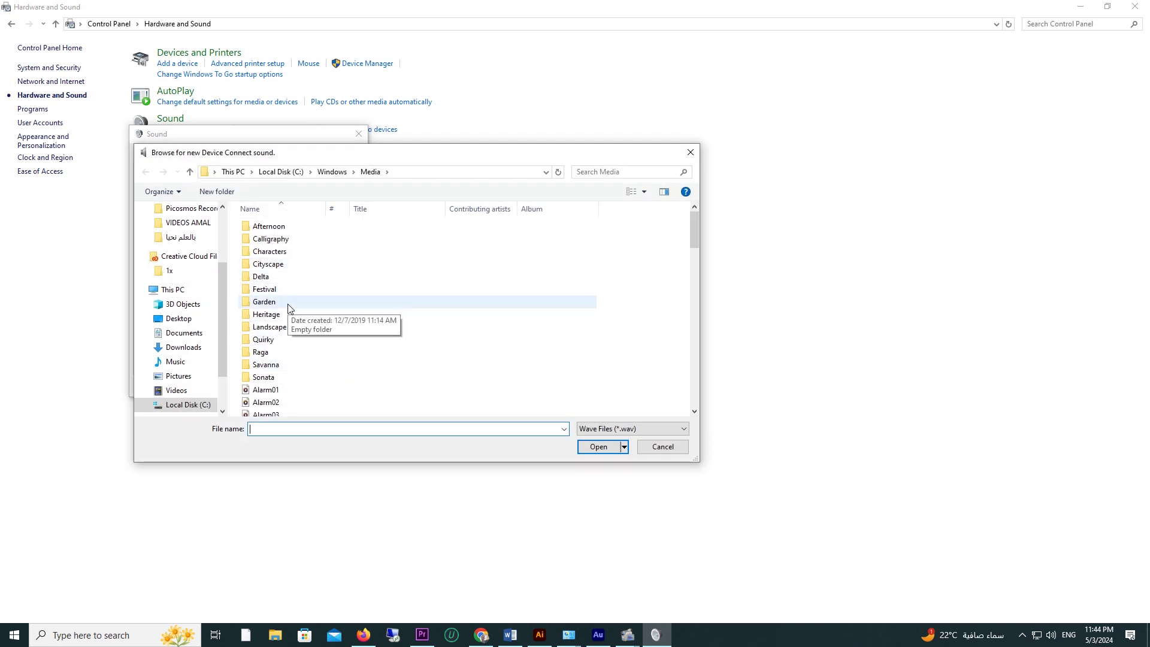
click(182, 348)
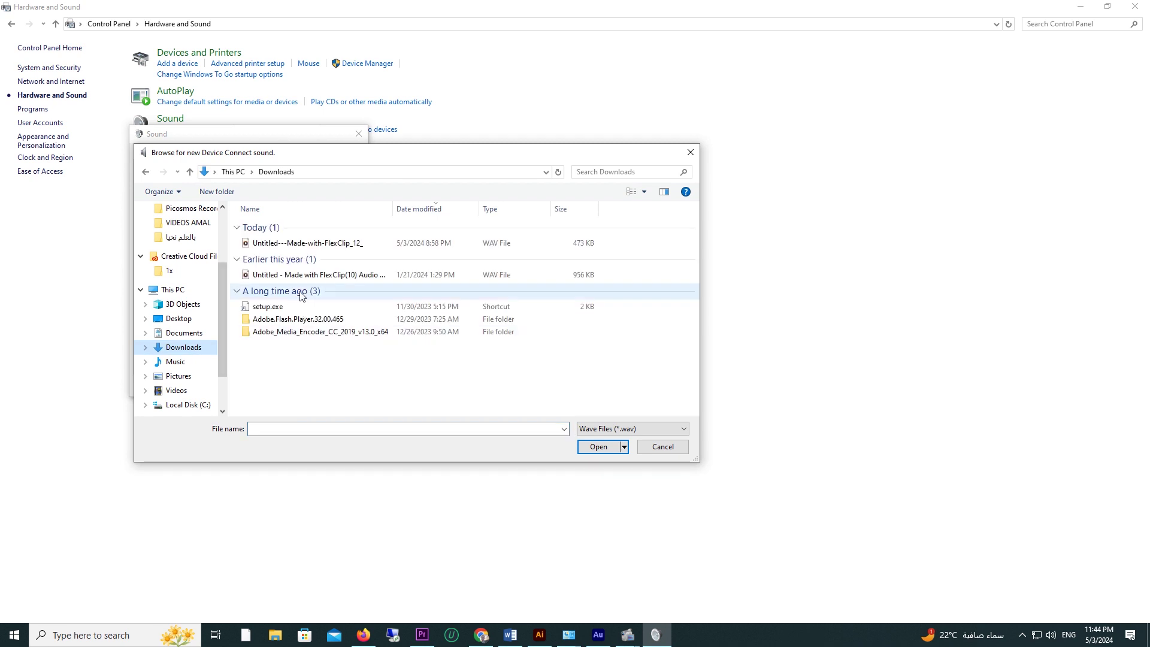
click(300, 243)
click(594, 447)
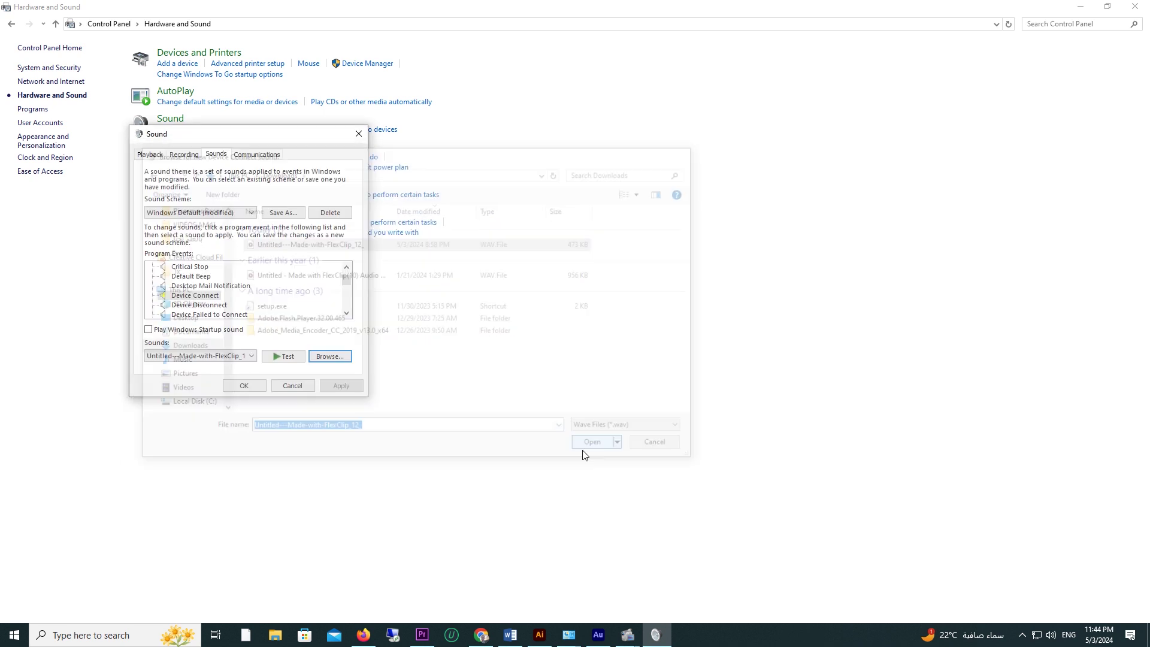
click(288, 360)
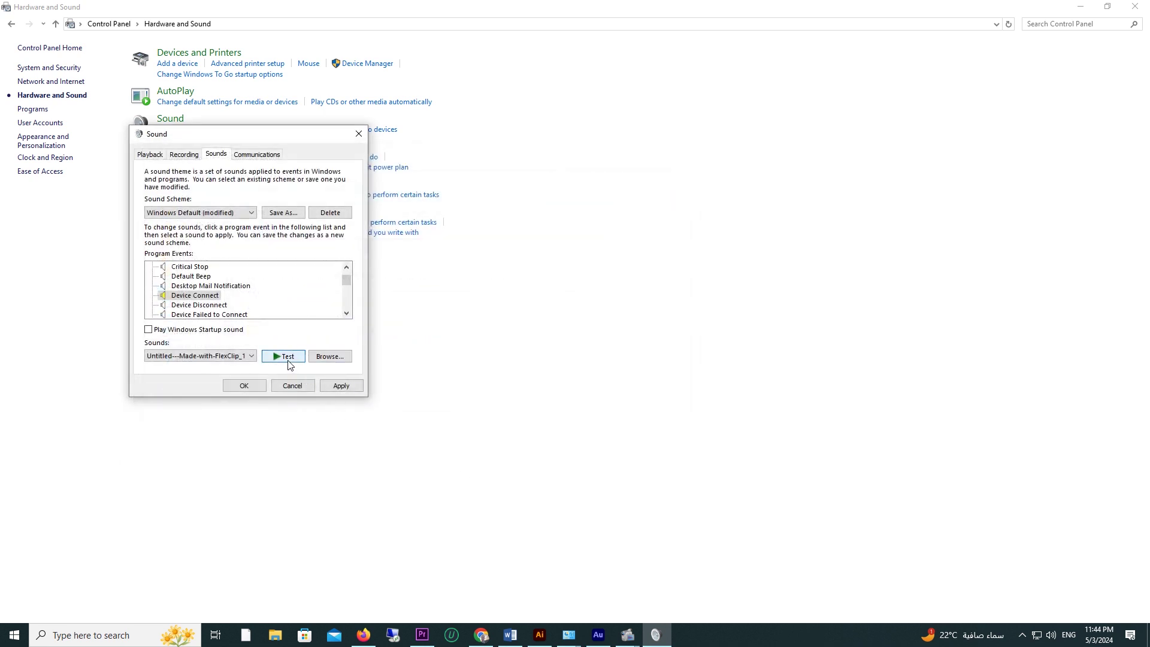
Apply the new Device Connect sound and switch briefly to Firefox to show the Convertio file converter page
click(342, 386)
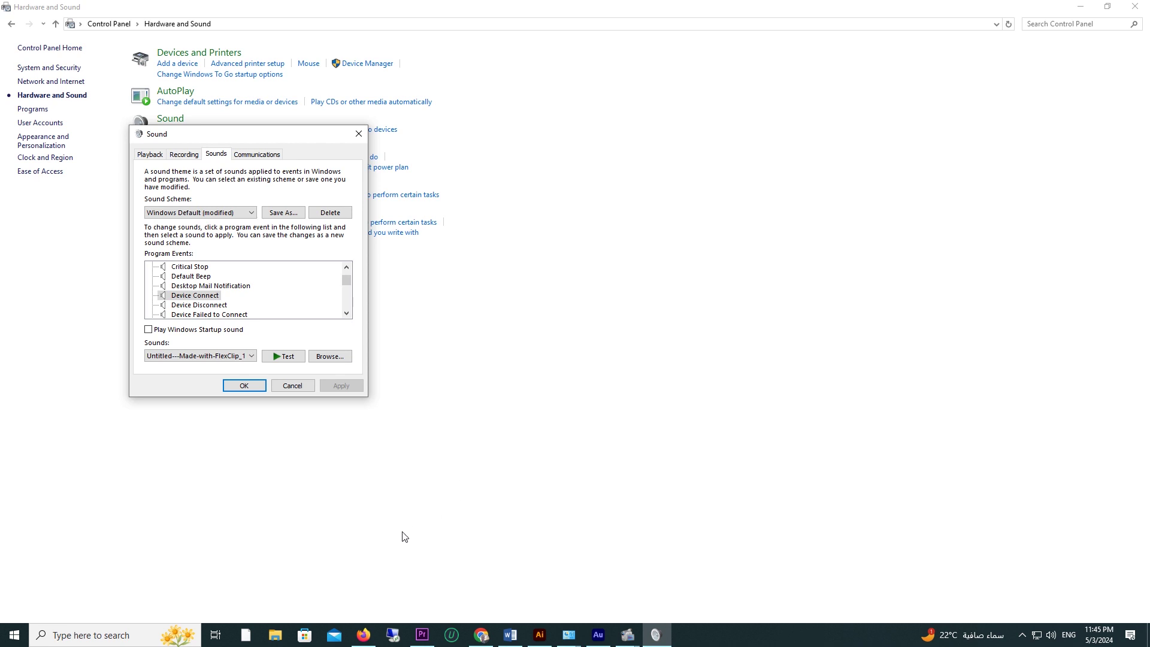
click(370, 637)
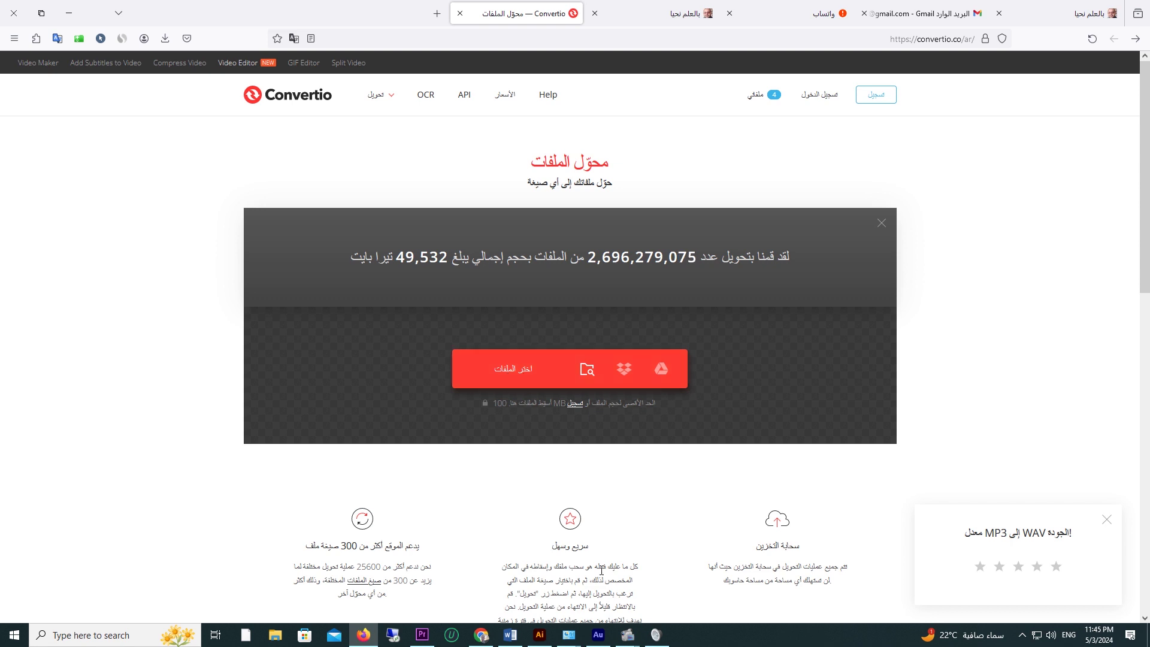
click(655, 638)
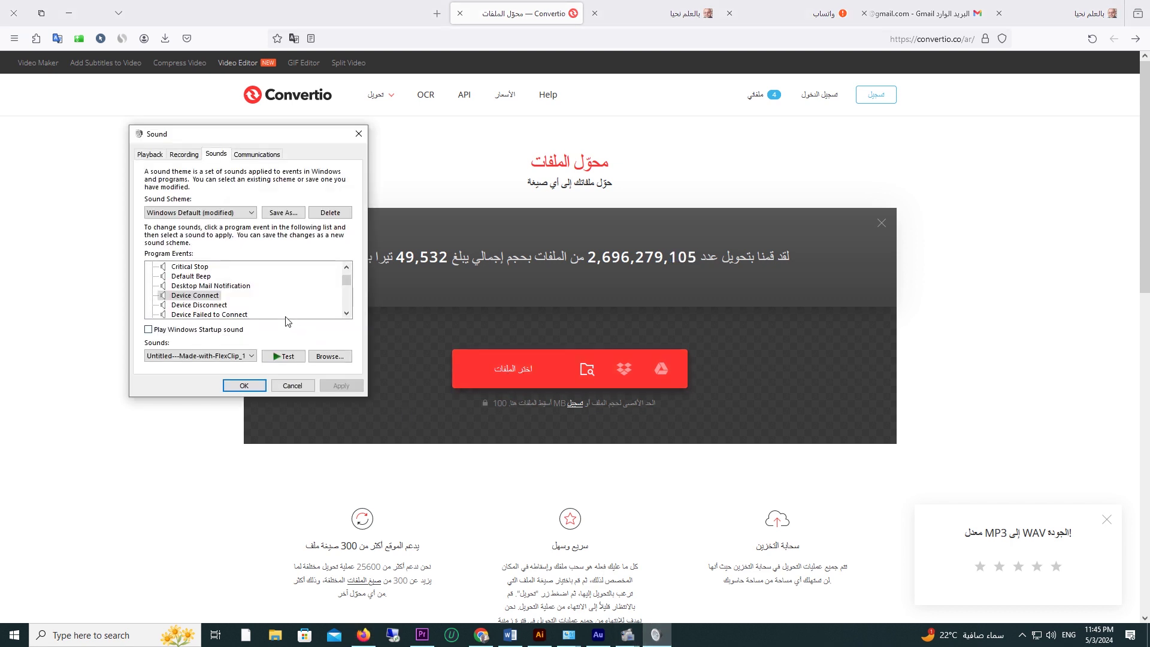
Select the Device Disconnect program event and browse the Windows Media folder for a WAV file to use as its sound
scroll(217, 302, down, 2)
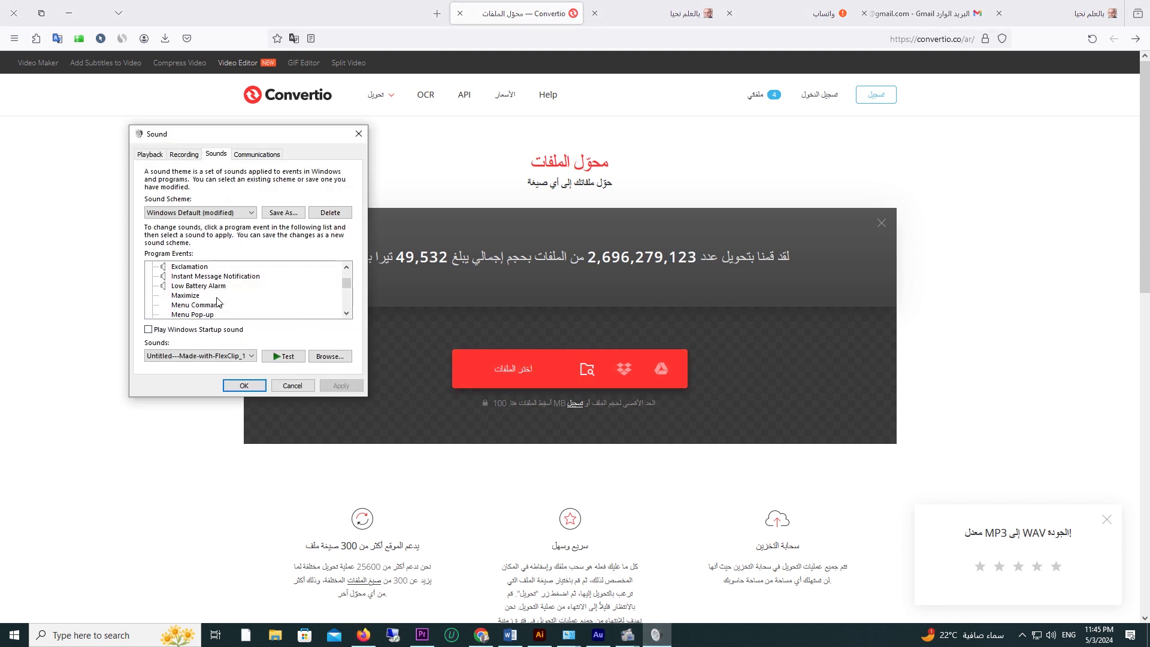
scroll(217, 302, down, 5)
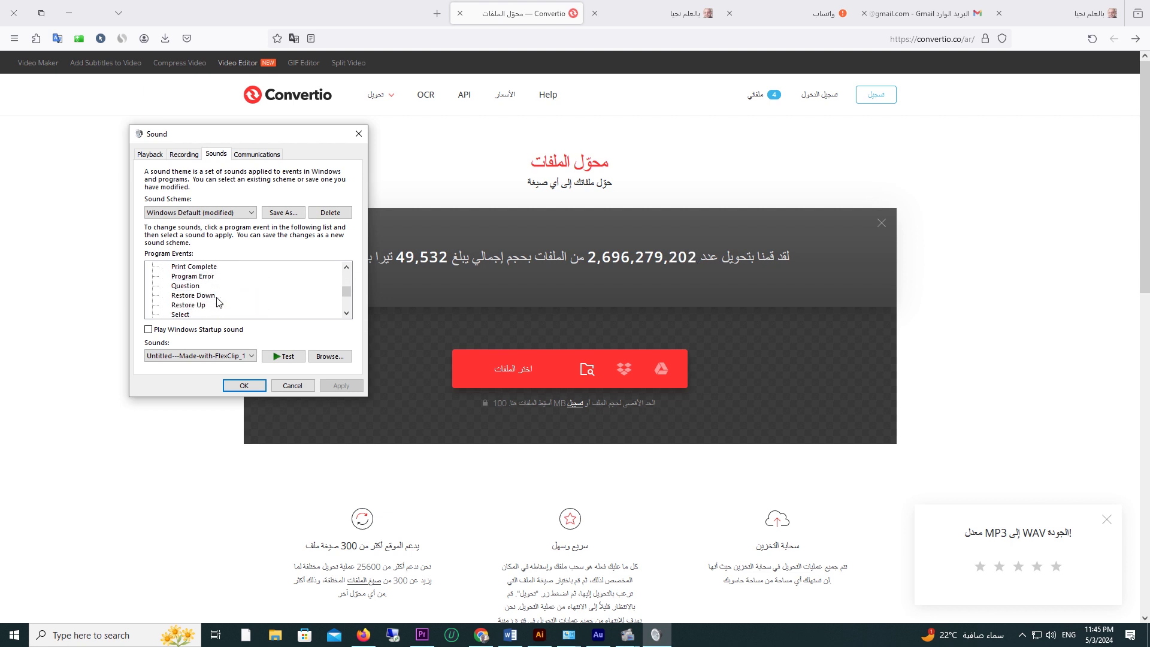
scroll(217, 302, up, 3)
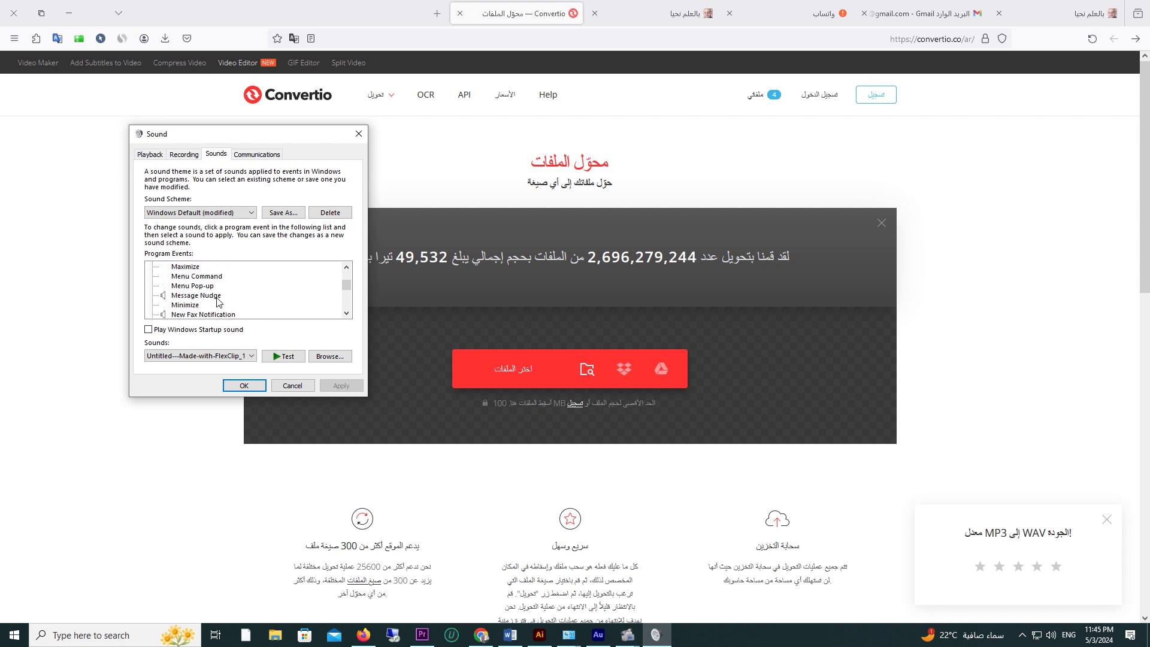
scroll(218, 302, up, 3)
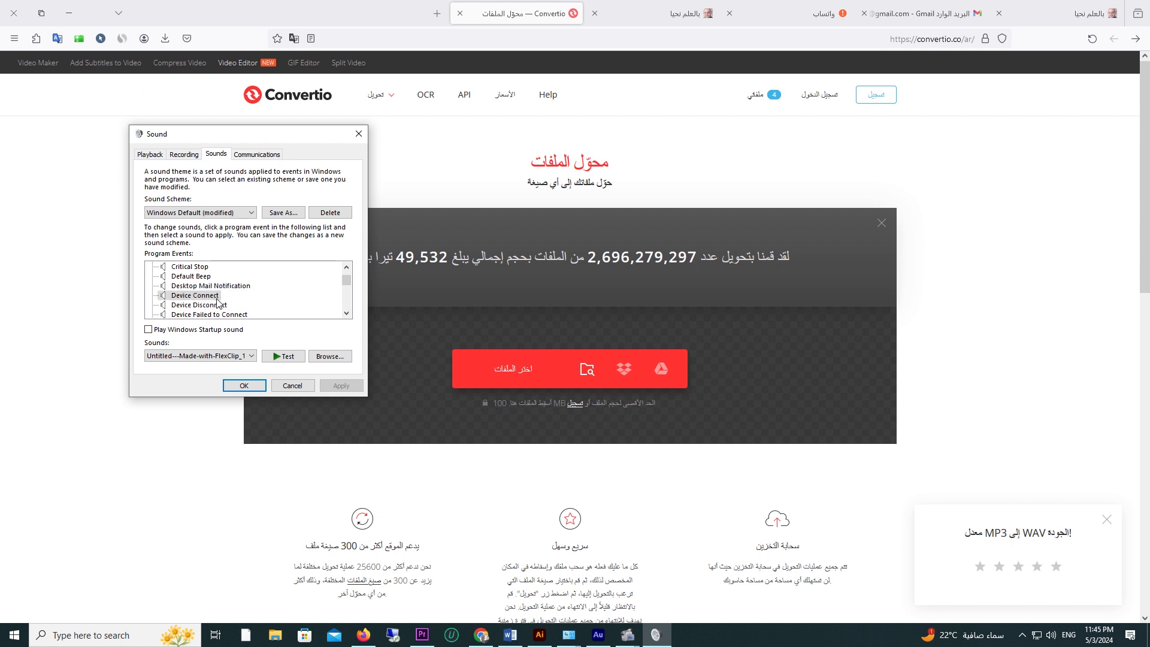
click(215, 308)
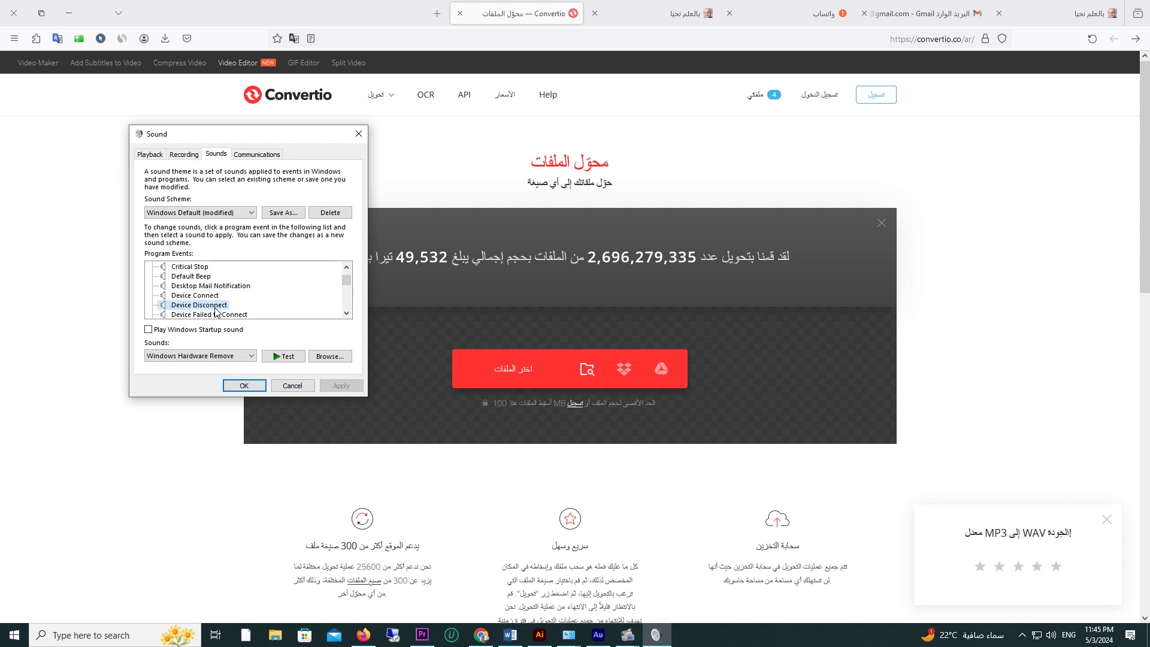
click(330, 357)
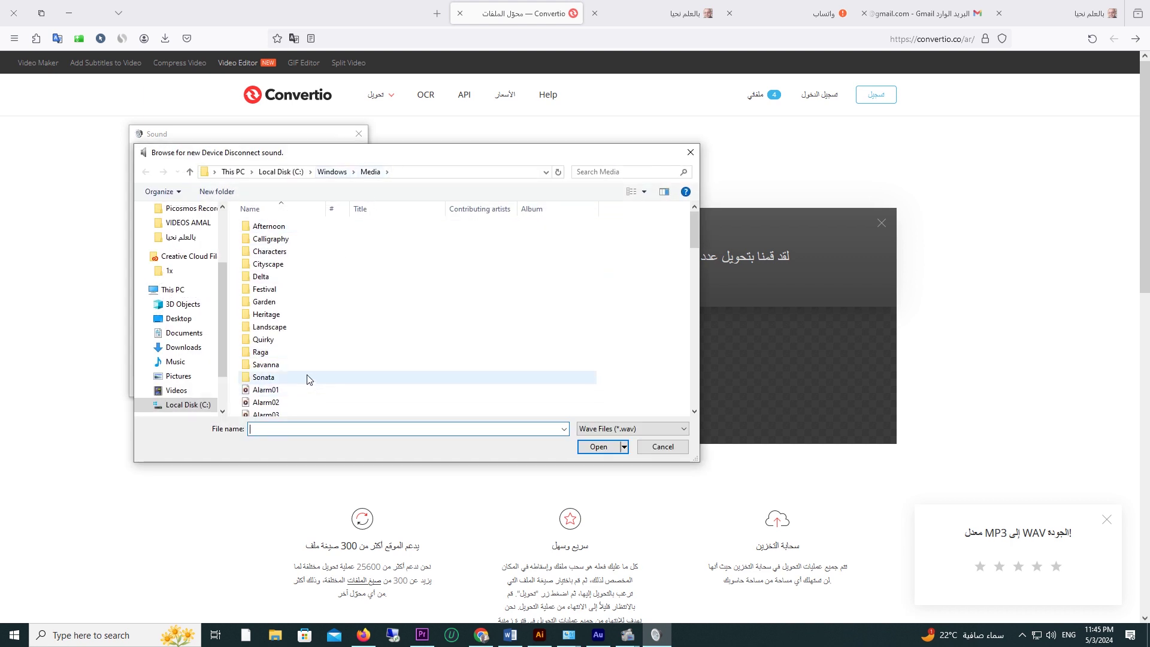
scroll(308, 379, down, 3)
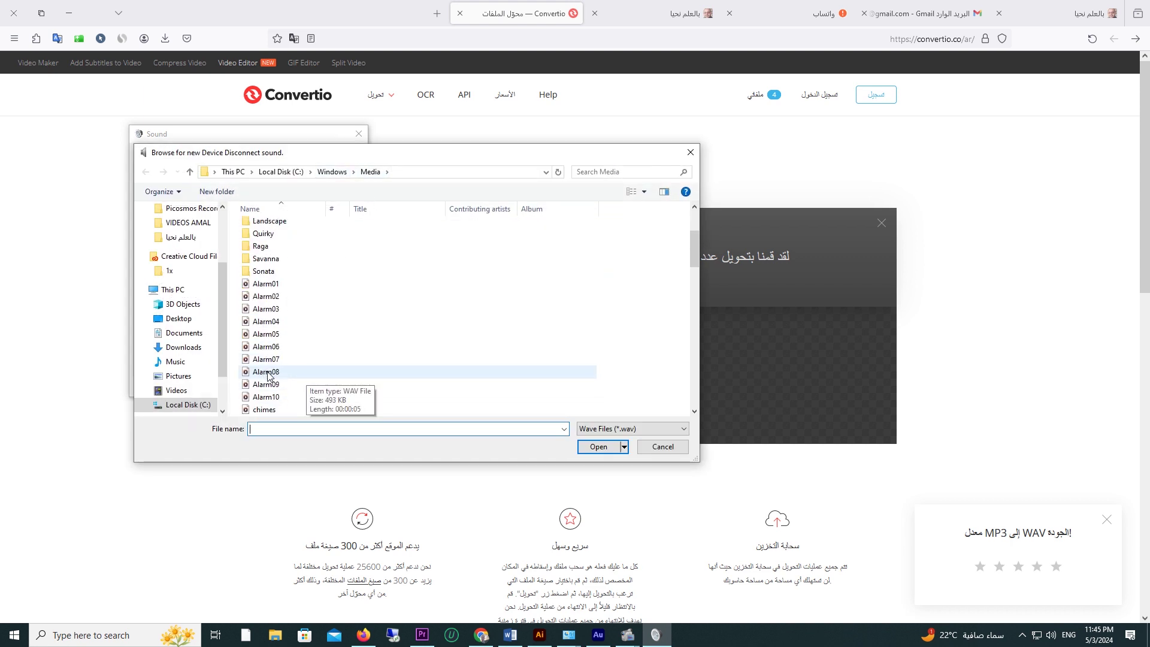